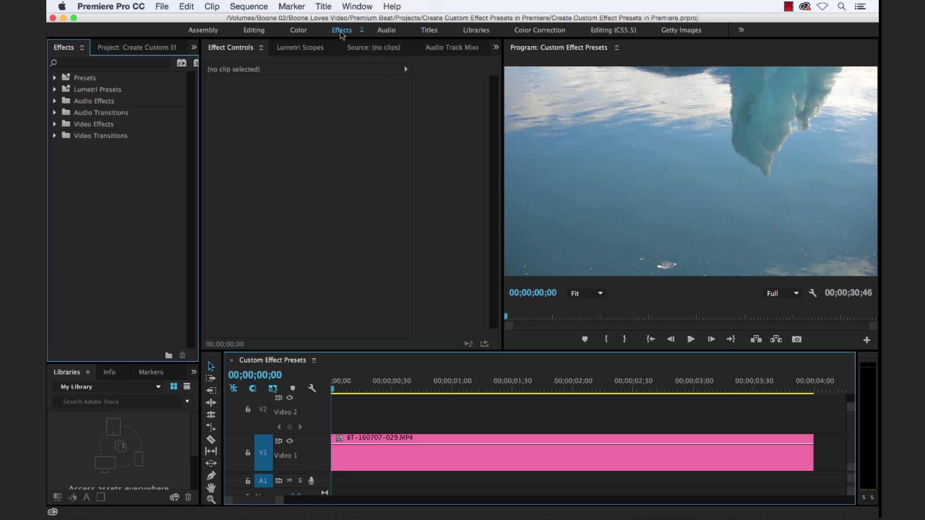
Reset to the Effects workspace and select the Video 1 clip to show it in Effect Controls.
left_click(366, 10)
mouse_move(372, 21)
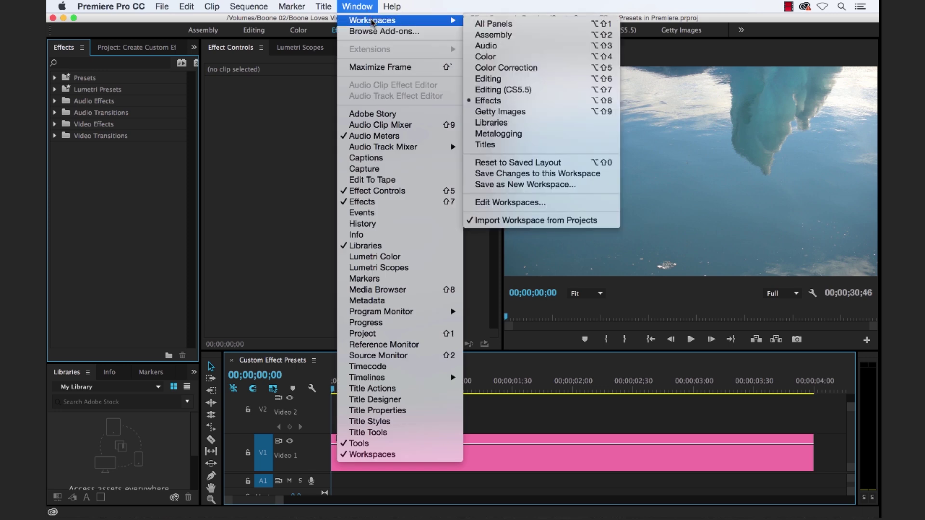
left_click(512, 104)
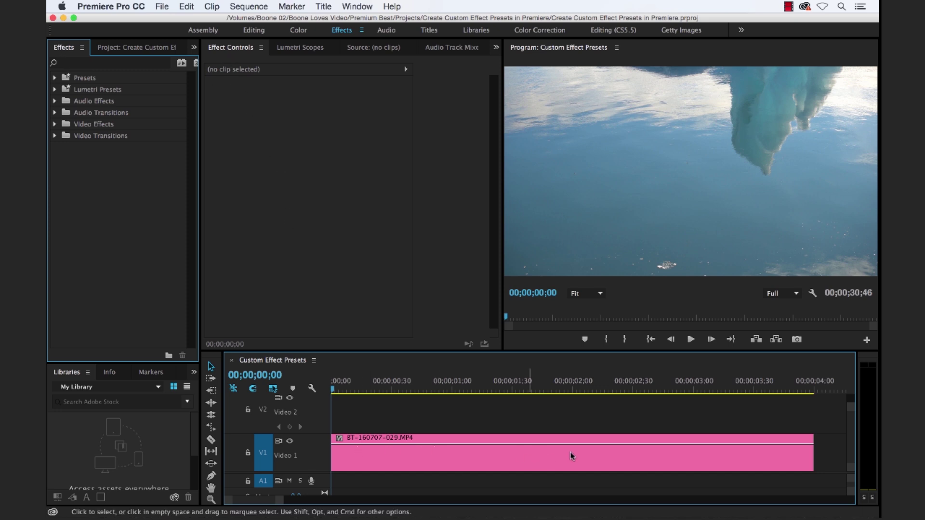
left_click(549, 460)
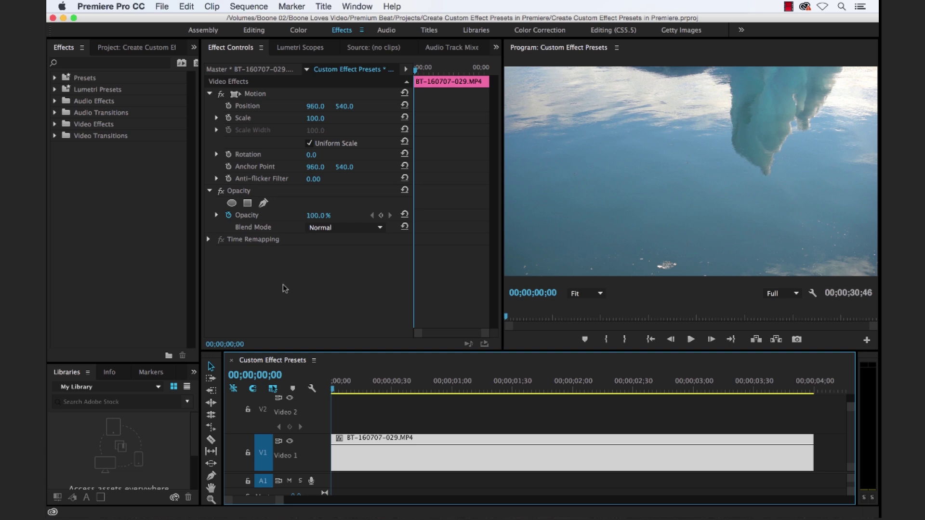
left_click(608, 407)
Add Scale and Opacity keyframes on the Video 1 clip at 00;00;02;00.
left_click_drag(547, 390, 489, 366)
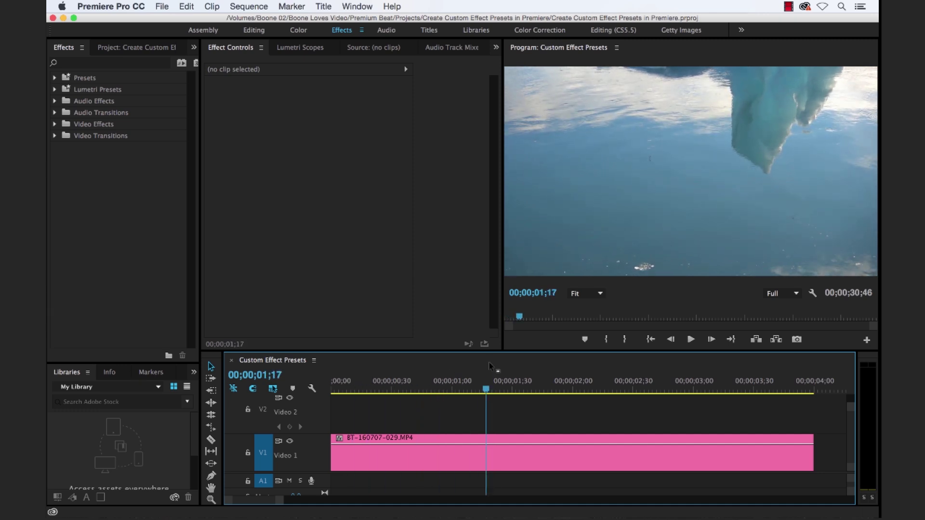
left_click(519, 459)
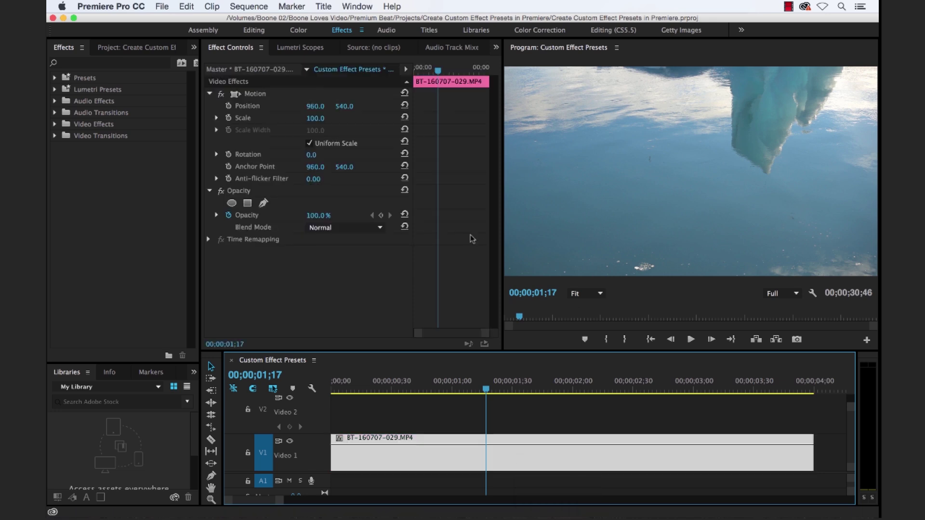
left_click(270, 377)
type("200")
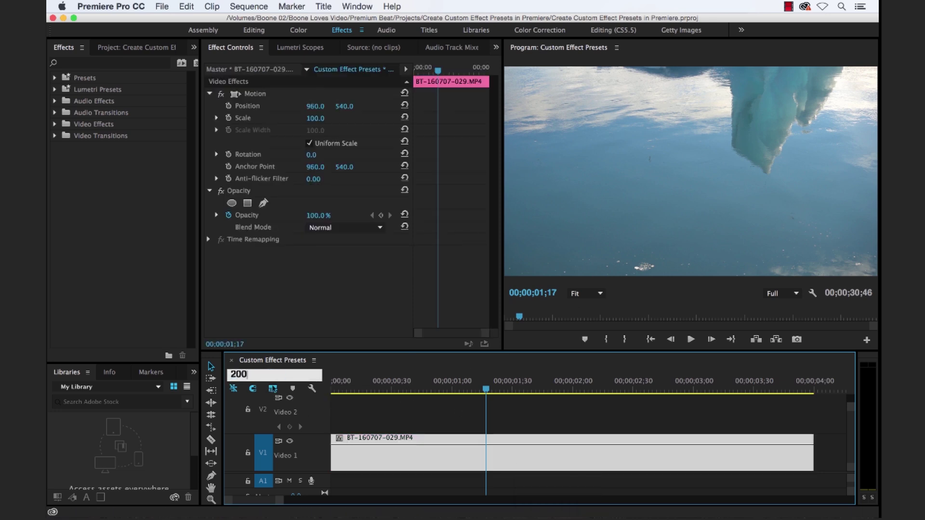
key("Return")
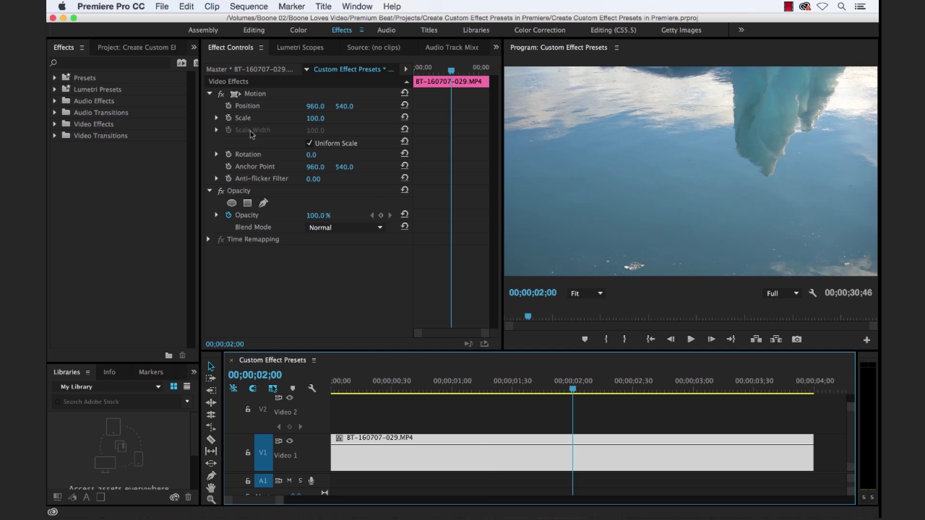
left_click(229, 118)
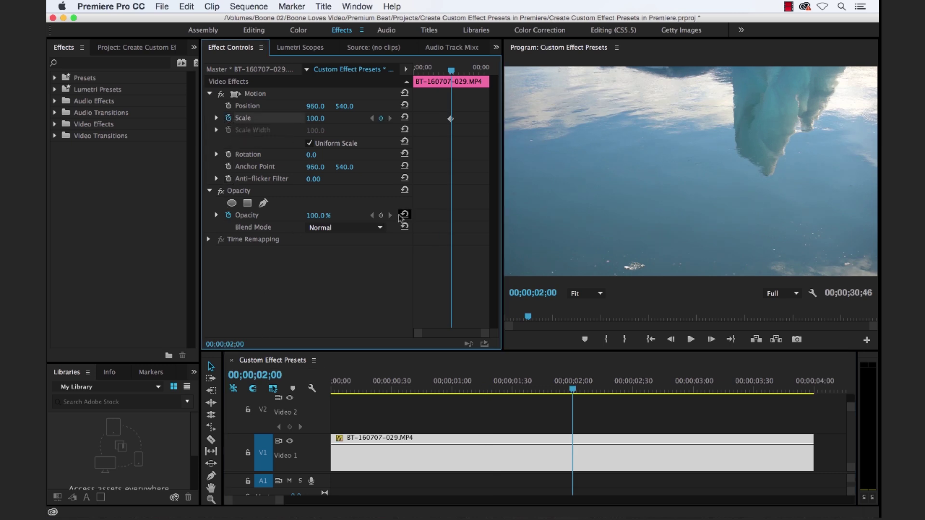
left_click(381, 216)
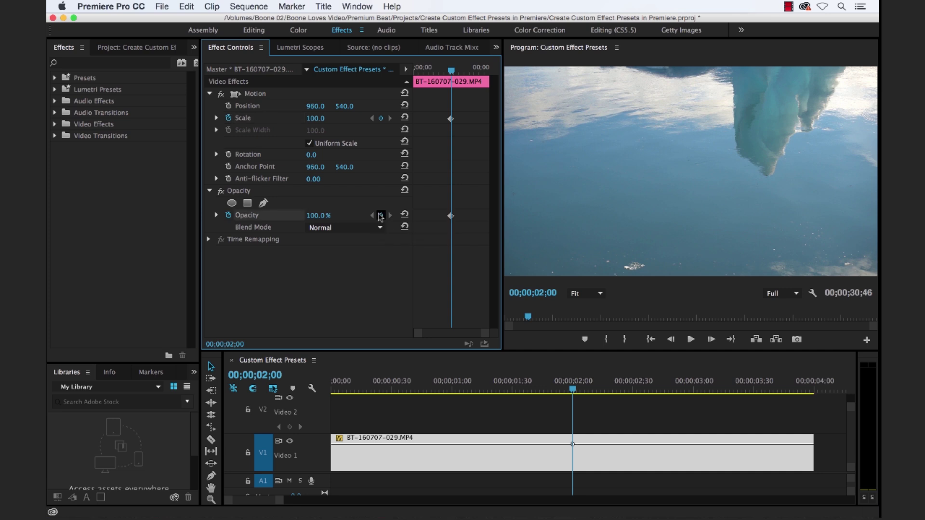
left_click(454, 71)
left_click_drag(455, 71, 415, 71)
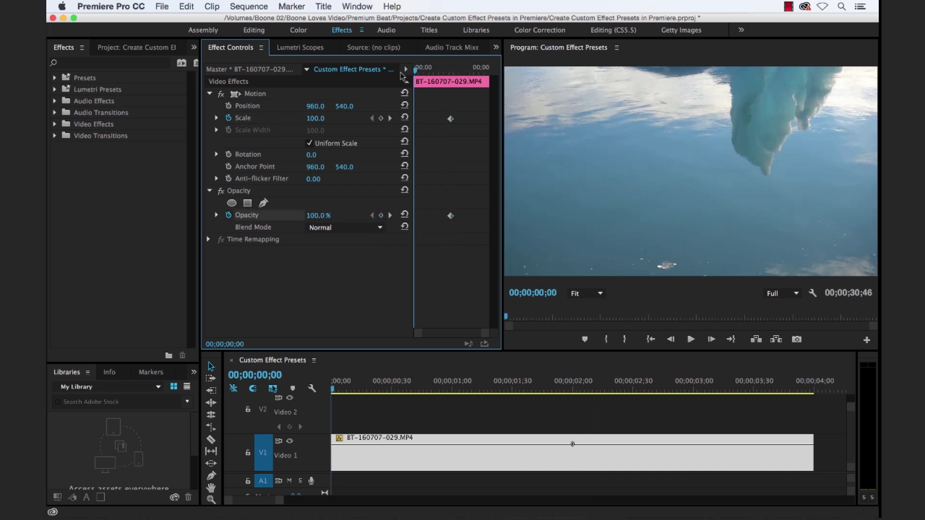
At the clip start, set Scale to 115 and Opacity to 0%.
left_click(317, 119)
type("115")
key("Return")
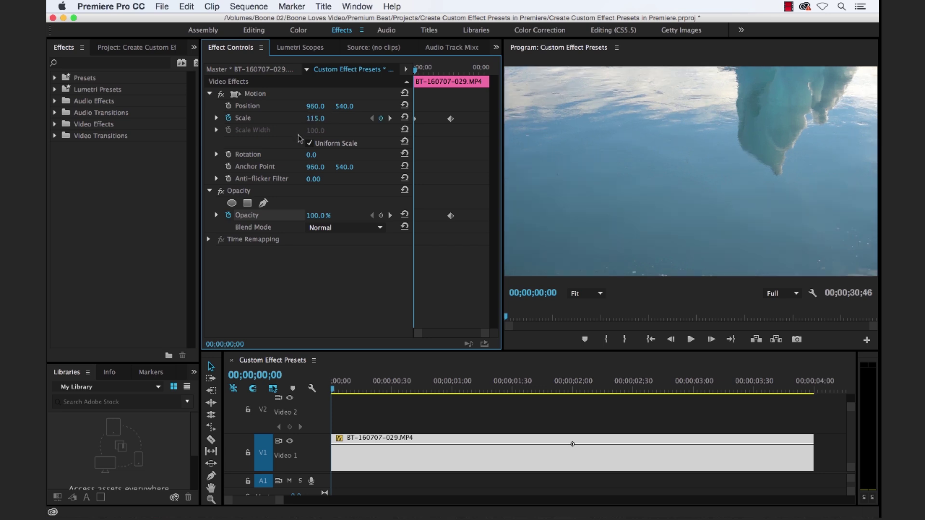
left_click(320, 212)
type("0")
key("Return")
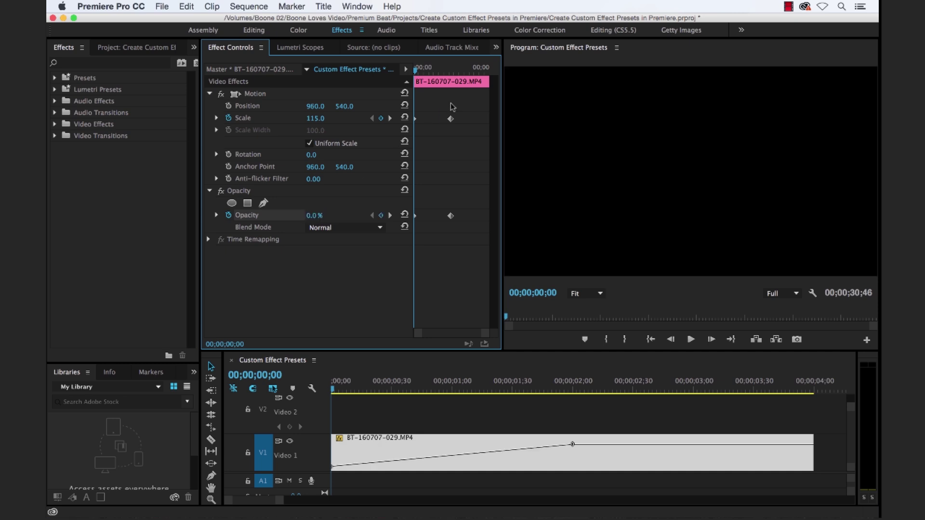
Play back and scrub through the zoom-and-fade-in to review it.
mouse_move(421, 73)
left_mouse_down()
mouse_move(449, 69)
mouse_move(415, 71)
left_mouse_up()
left_click(538, 407)
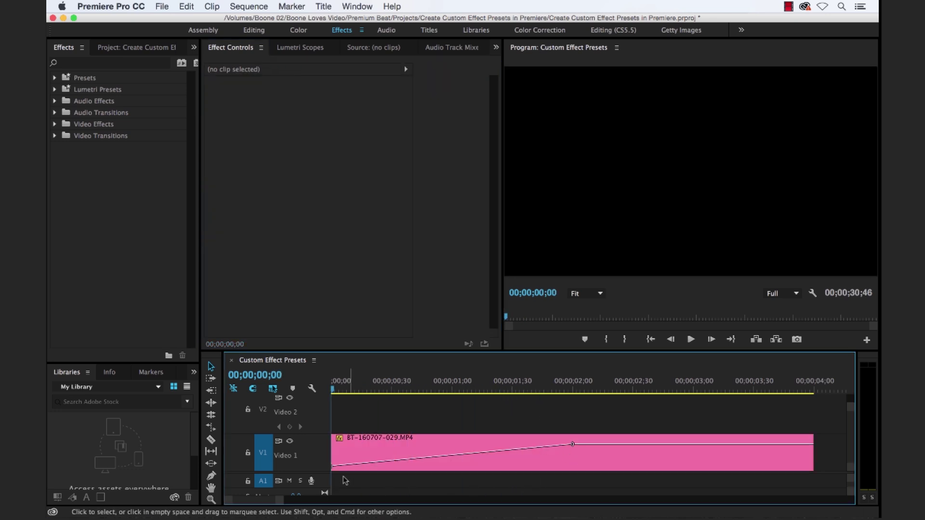
key("space")
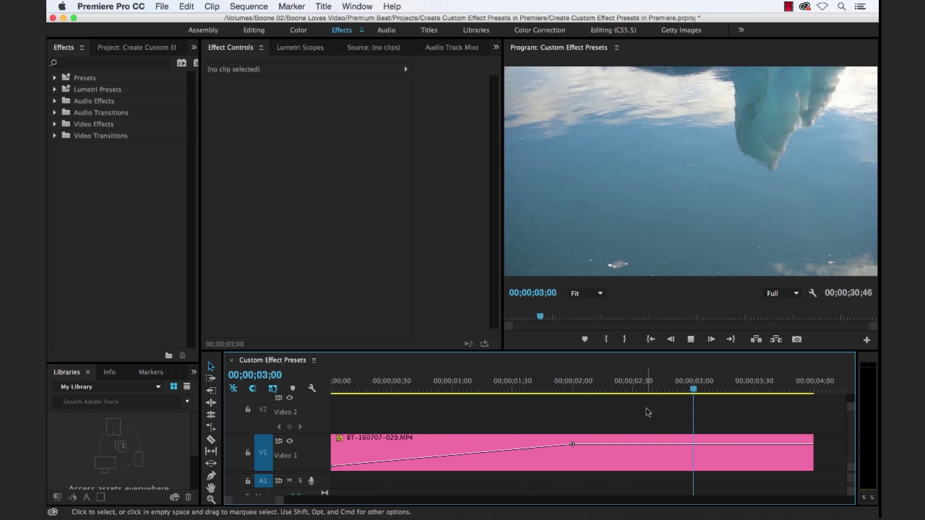
key("space")
left_click_drag(577, 397, 516, 394)
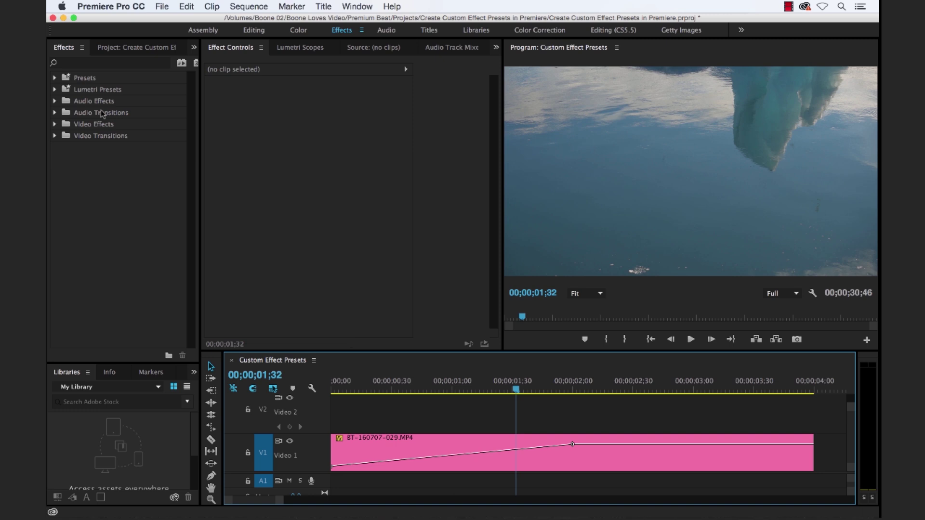
Search 'blur' and apply Gaussian Blur to the Video 1 clip.
left_click(81, 63)
type("blur")
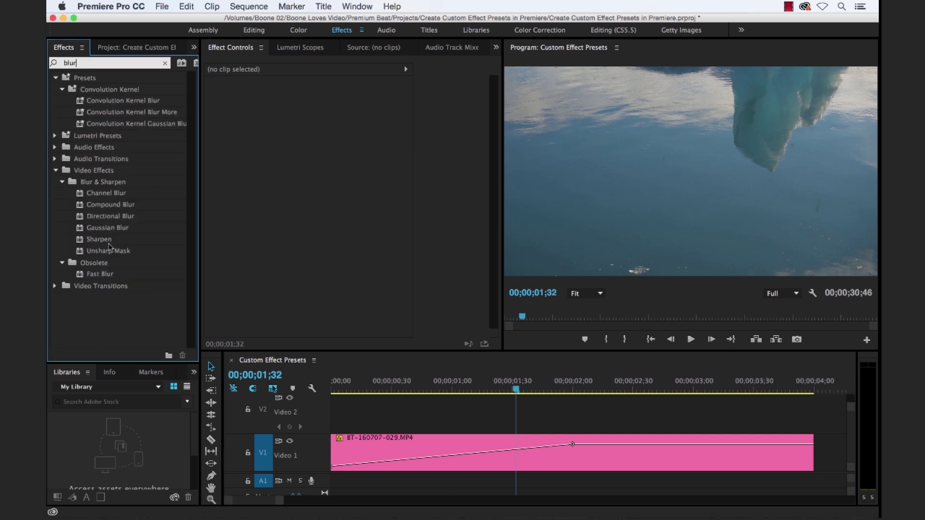
left_click_drag(109, 229, 385, 465)
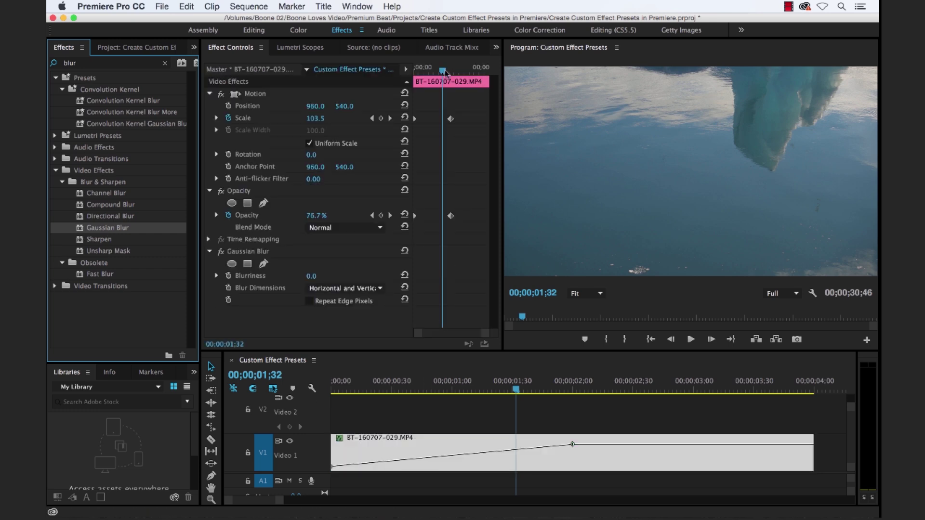
Keyframe Blurriness at 0 at 2 seconds and 35 at the clip start.
left_click_drag(444, 71, 452, 71)
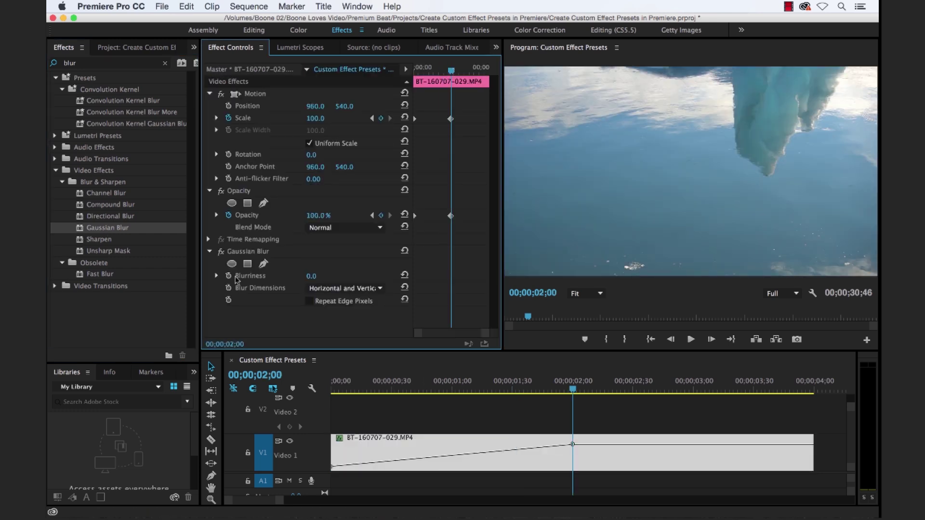
left_click(230, 274)
left_click_drag(451, 71, 415, 71)
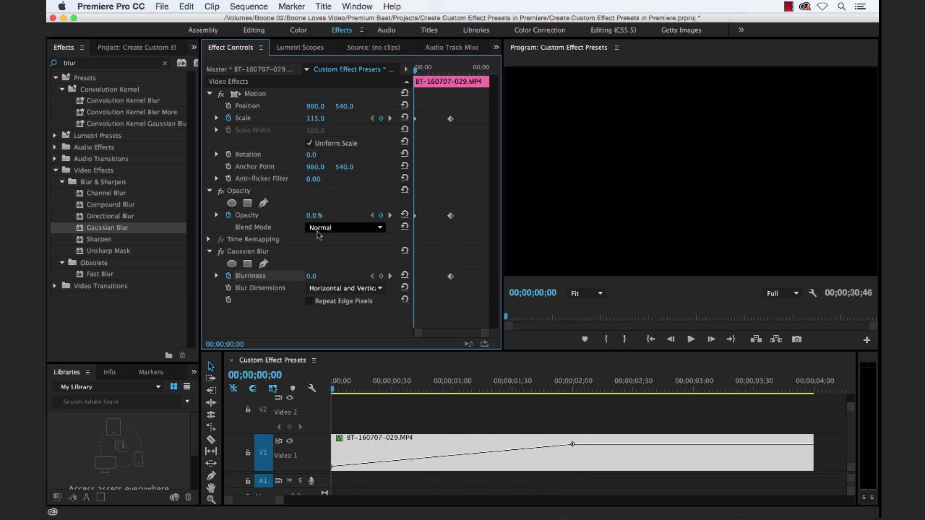
left_click(311, 276)
type("35")
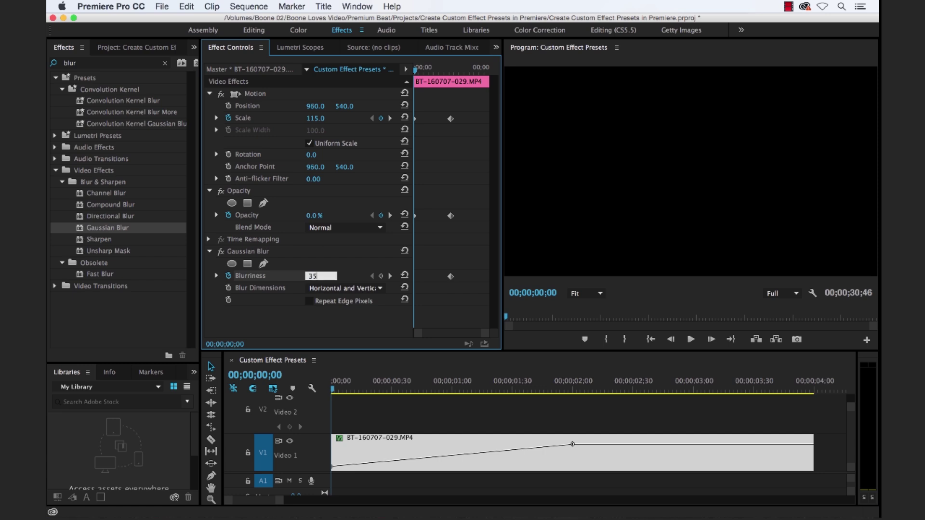
key("Return")
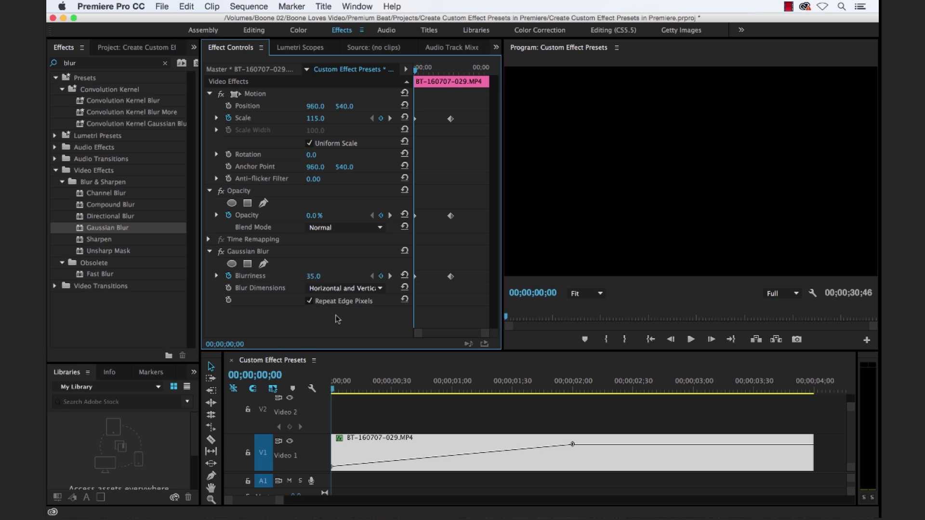
Play back and scrub through the blur fade-in to review the opening frames.
left_click(462, 418)
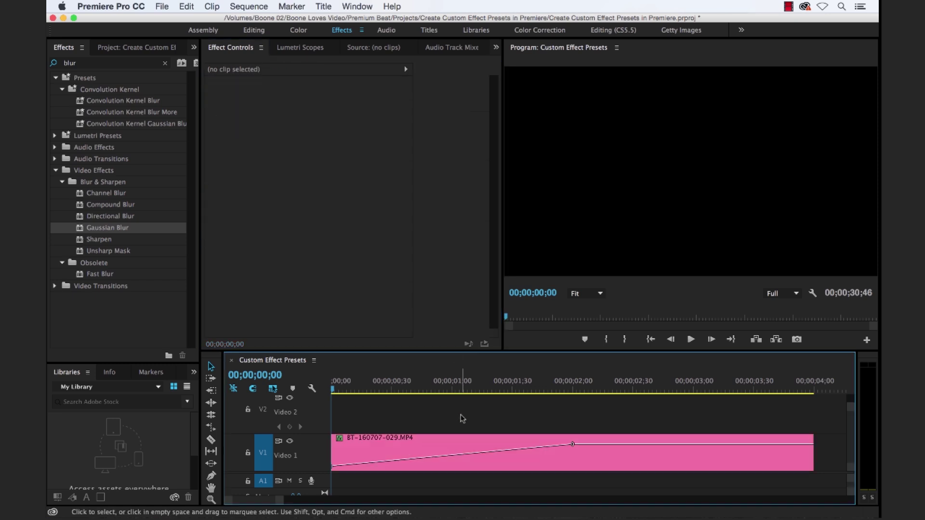
key("space")
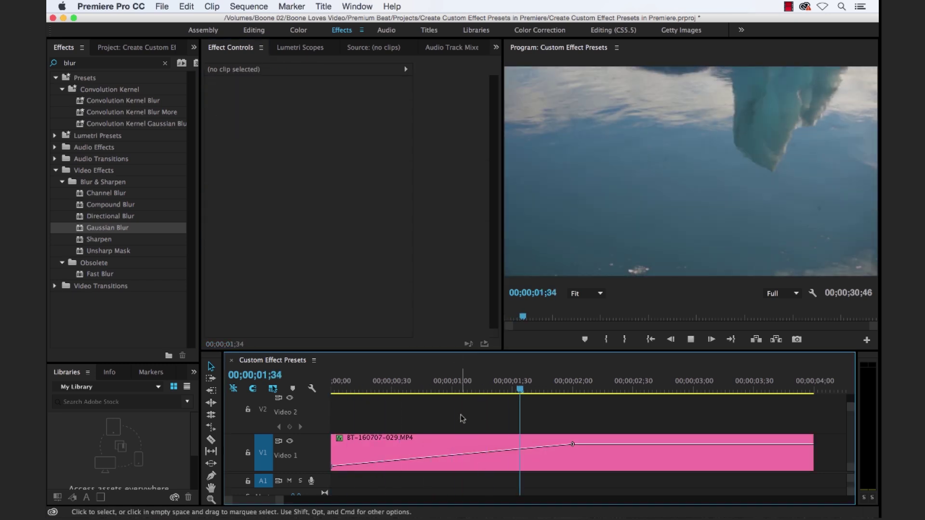
key("space")
left_click_drag(609, 391, 597, 427)
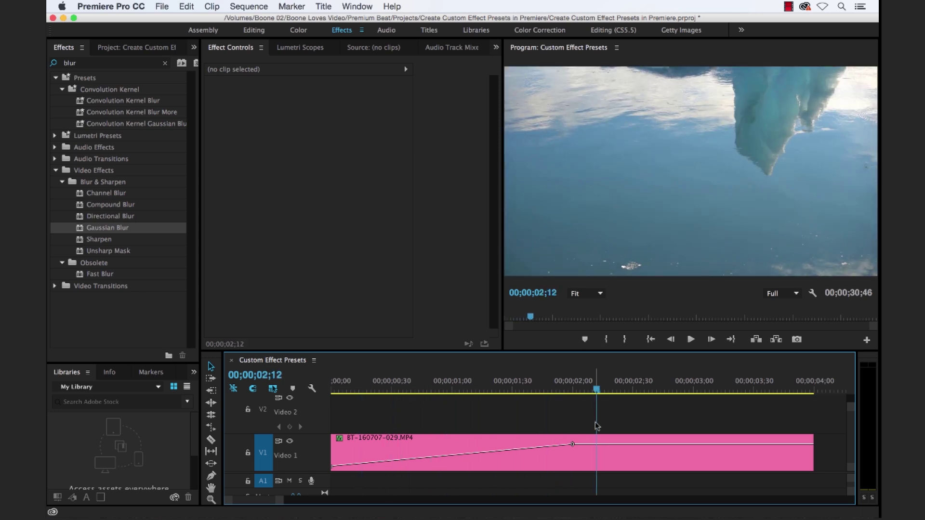
left_click(635, 462)
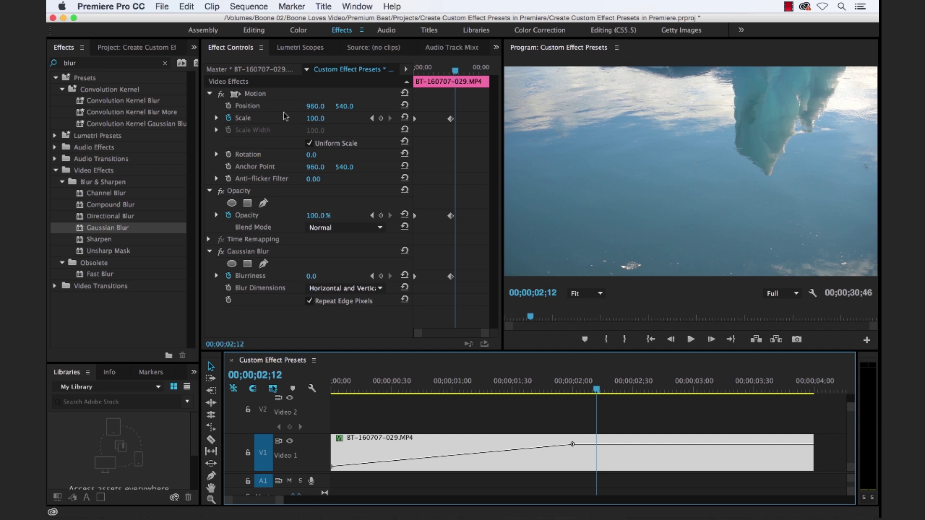
Select the Motion, Opacity and Gaussian Blur effects and choose Save Preset.
left_click(248, 119)
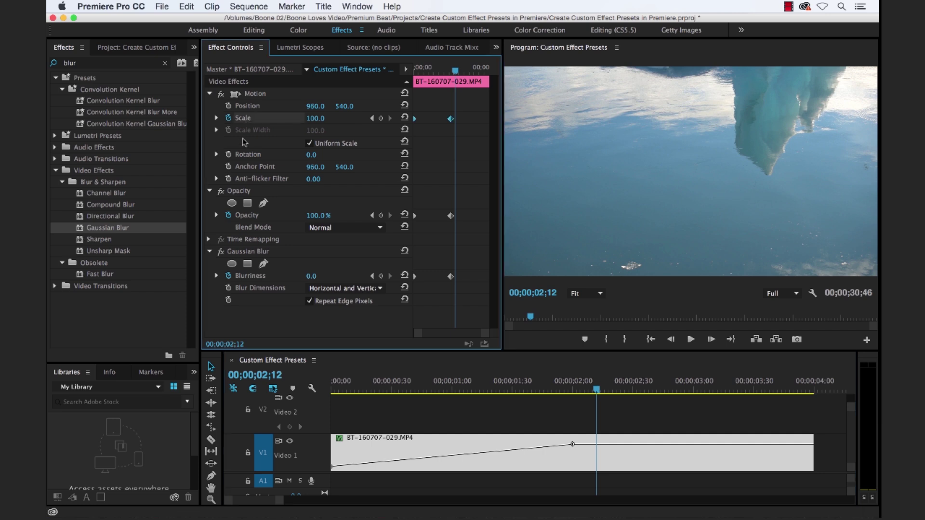
left_click(246, 192)
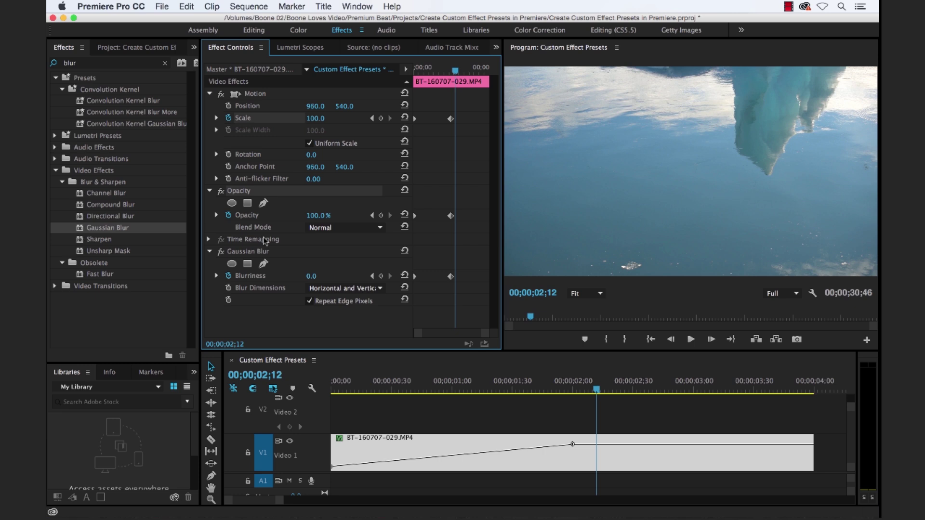
left_click(249, 252)
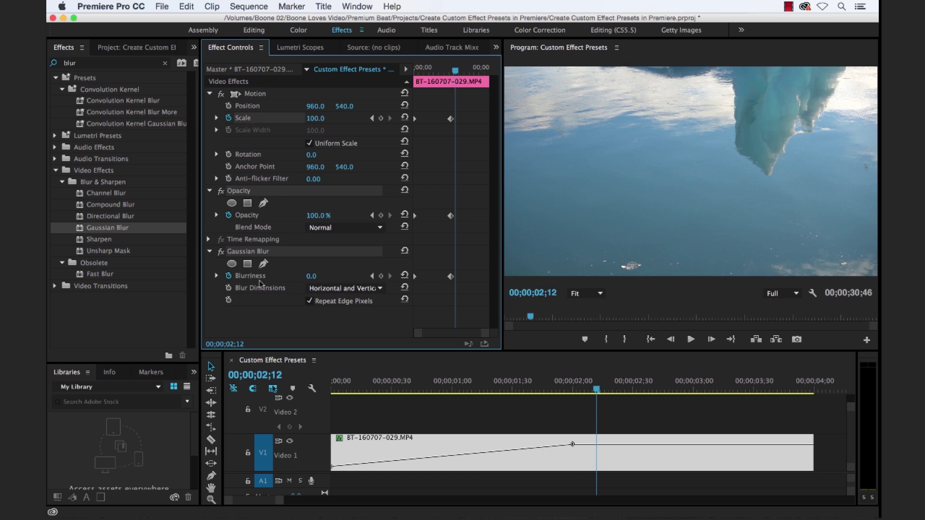
left_click(261, 47)
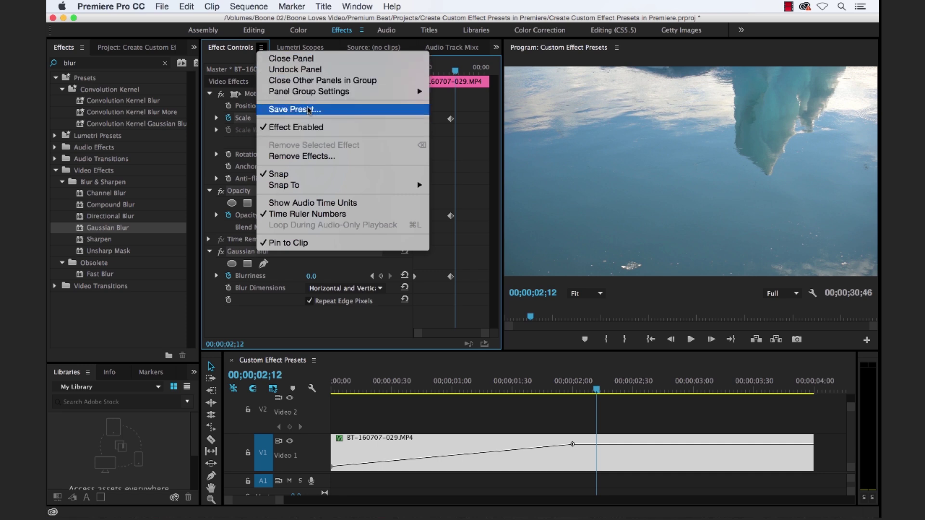
left_click(235, 47)
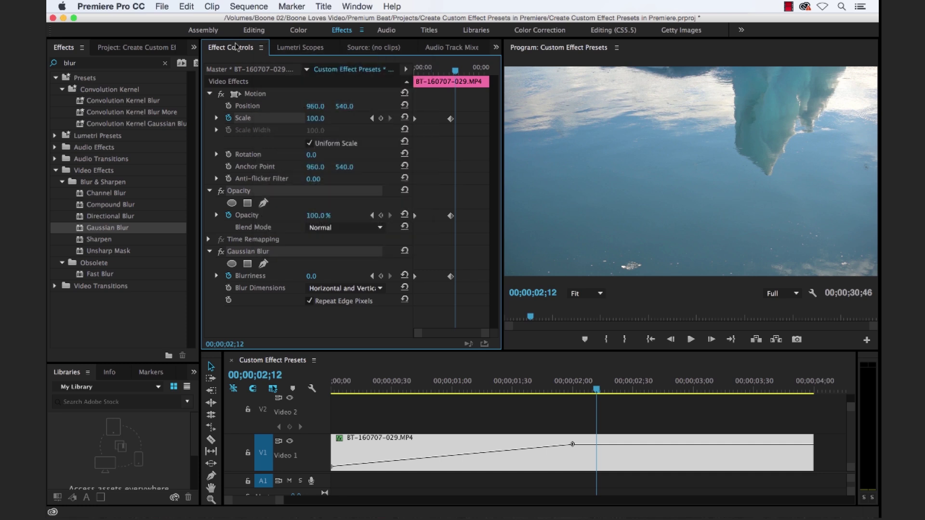
left_click(262, 49)
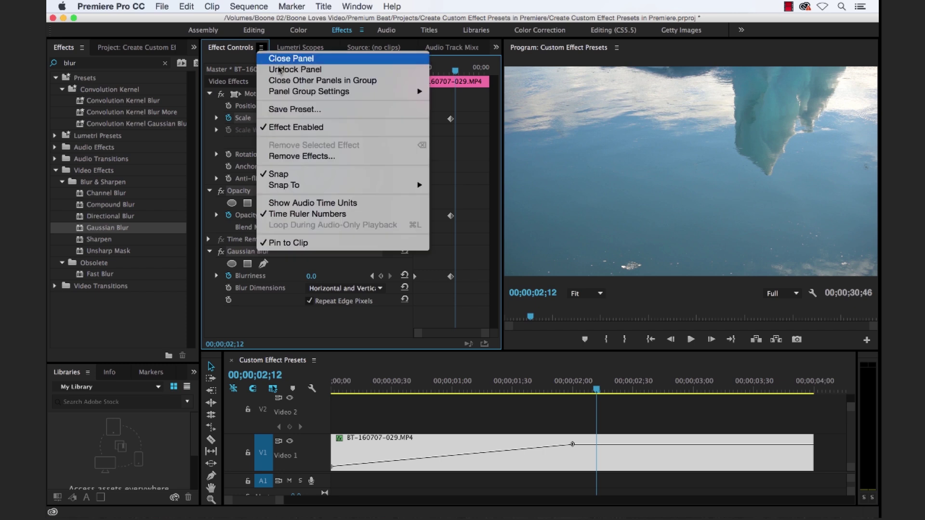
left_click(290, 108)
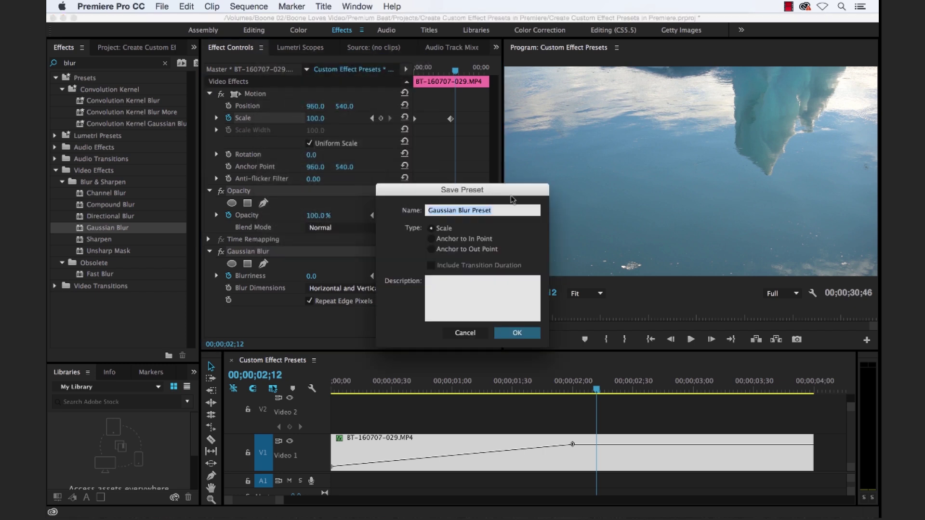
Name the preset '2 second blur fade in', described as 'Two second fade in with blur effect.'.
left_click_drag(514, 192, 533, 194)
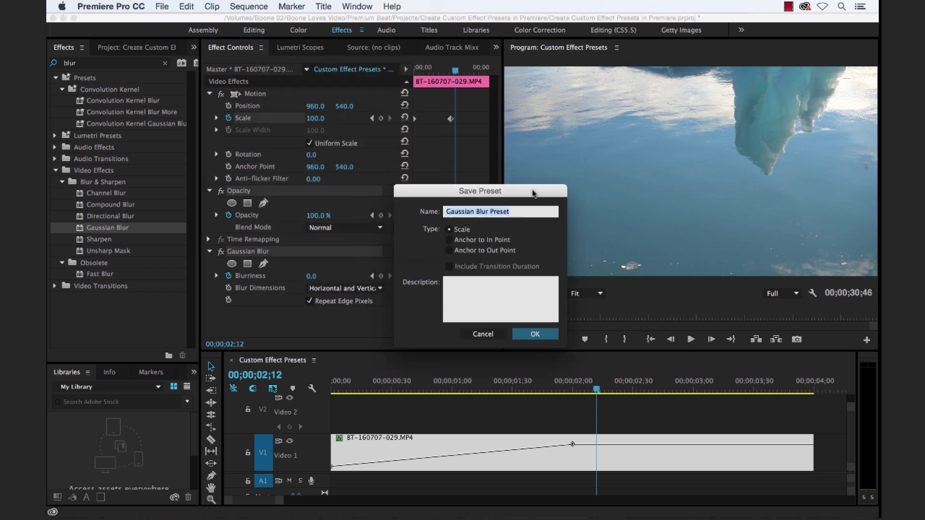
type("2 second blur fade in")
left_click(457, 301)
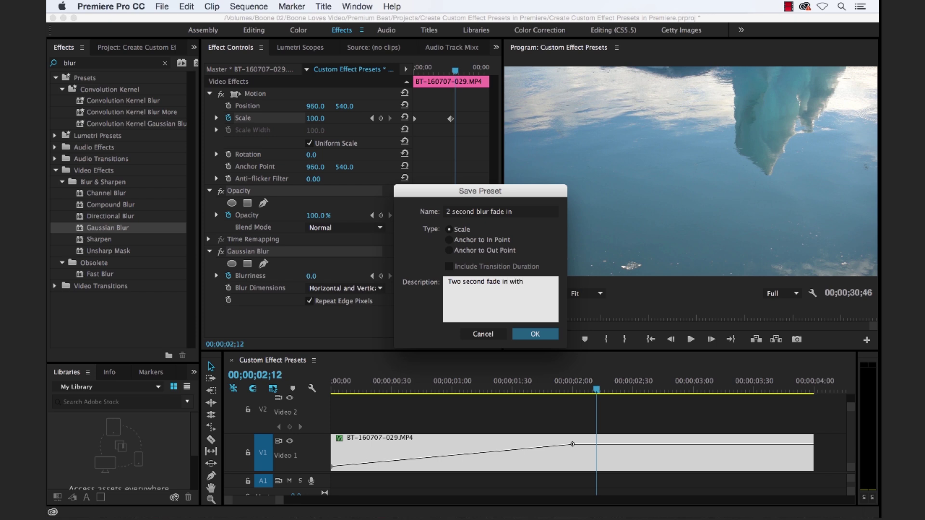
type("ct.")
left_click(532, 336)
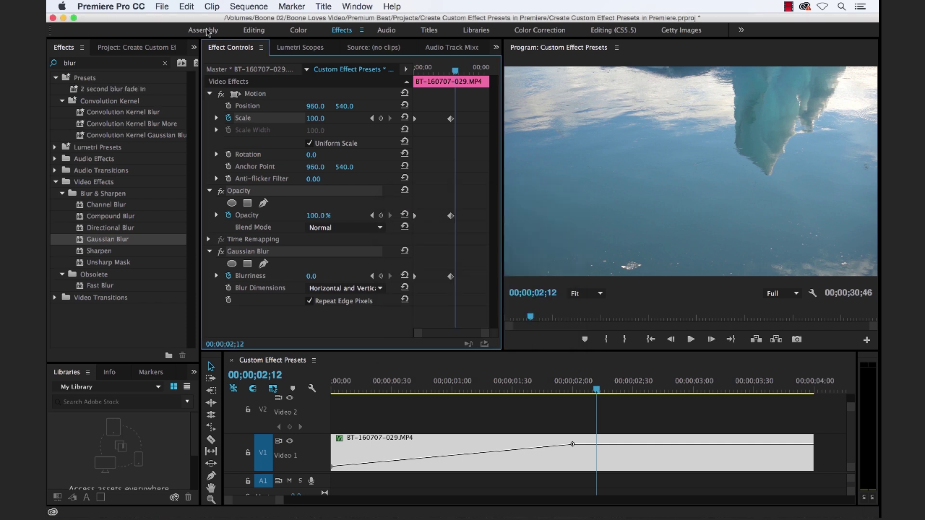
Locate the 2 second blur fade in preset under Presets and zoom the timeline out.
left_click(165, 63)
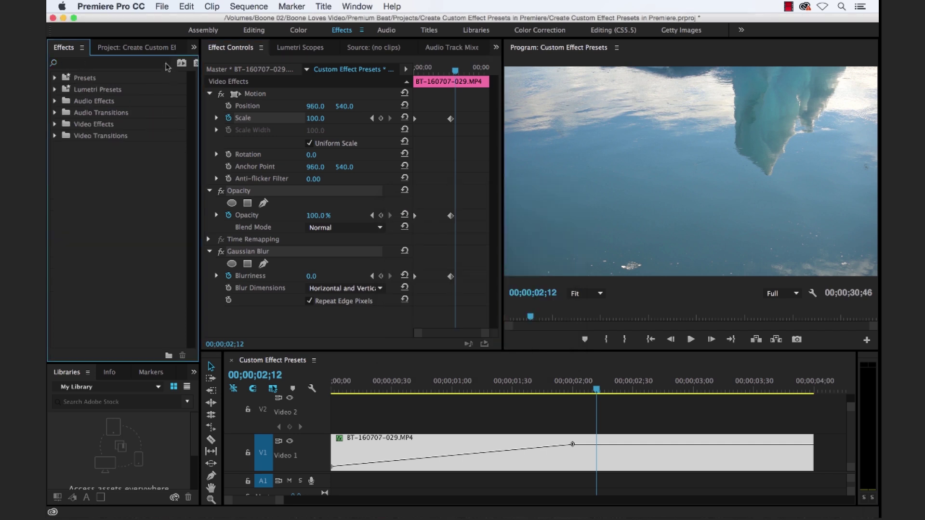
left_click(55, 77)
left_click(103, 90)
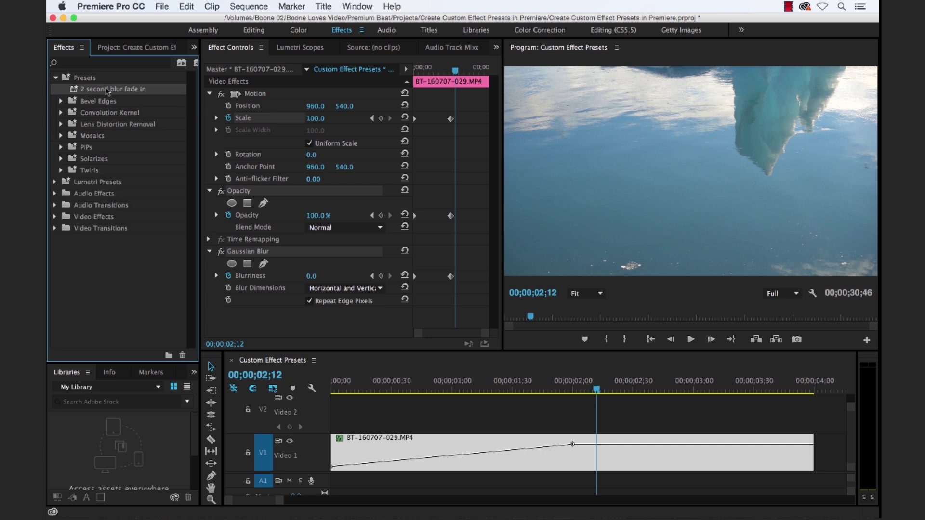
left_click(643, 417)
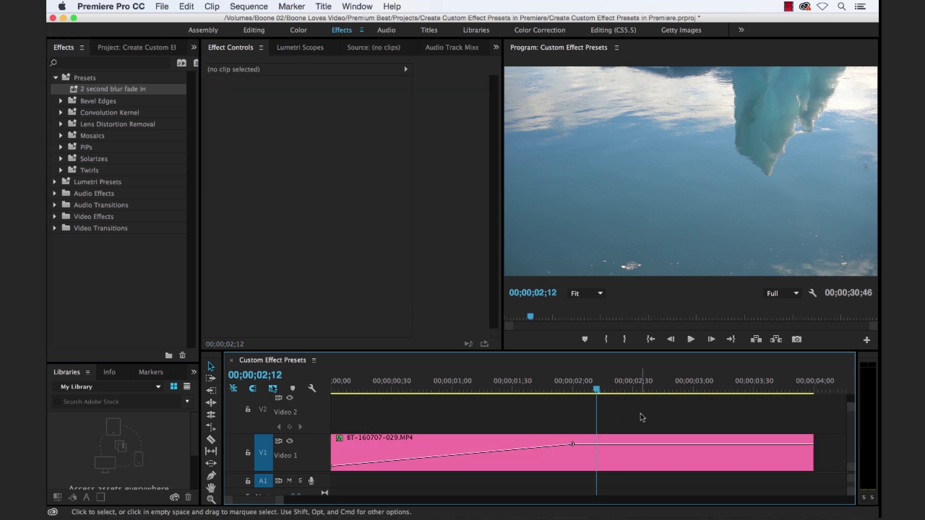
key("minus")
key("minus")
key("minus")
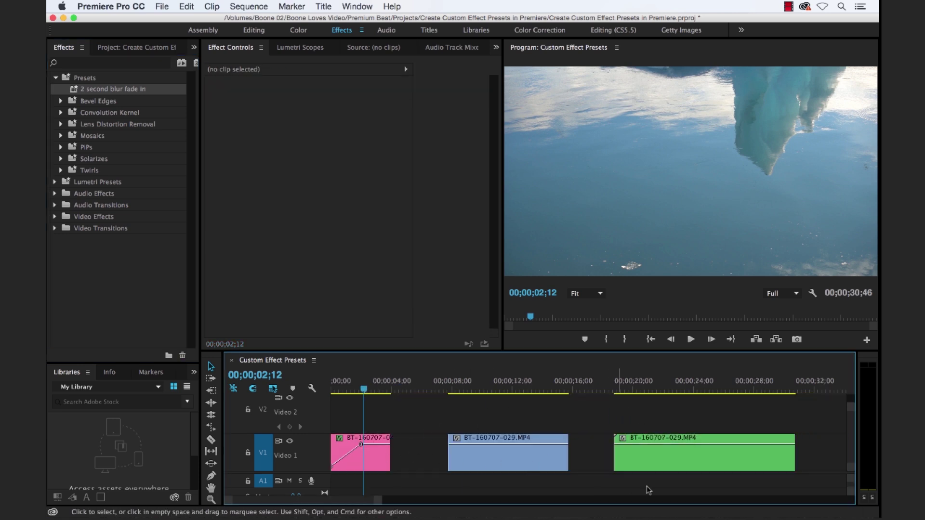
left_click(490, 465)
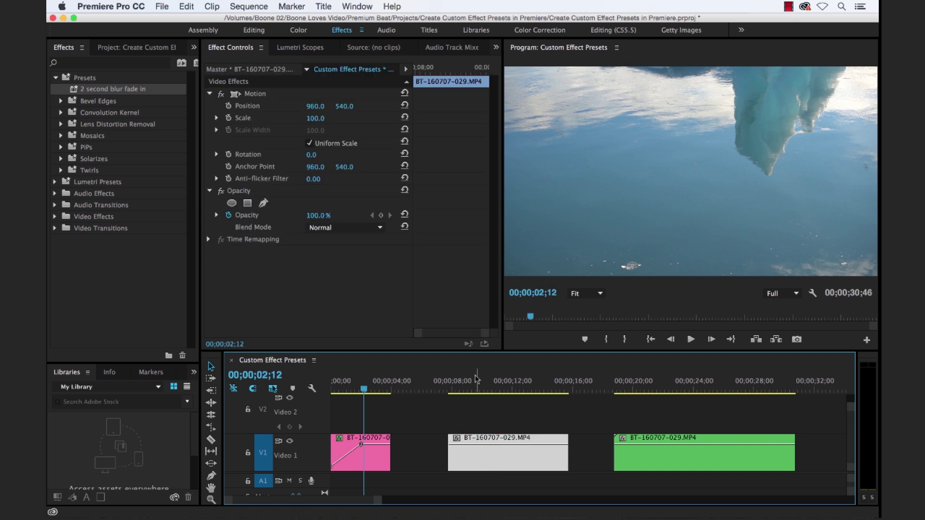
left_click_drag(477, 381, 503, 388)
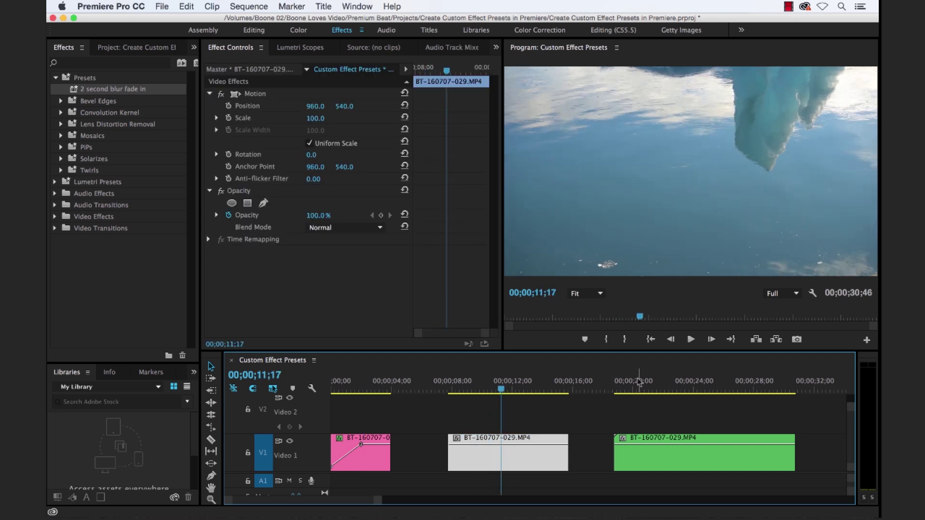
left_click_drag(640, 381, 481, 381)
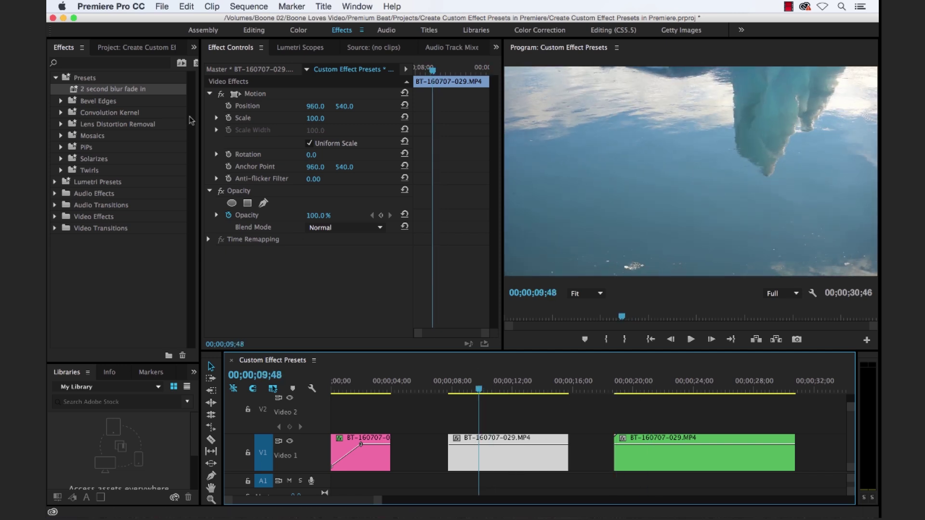
Apply the preset to the blue middle clip and move that clip onto Video 2 at 00;00.
left_click_drag(75, 89, 478, 449)
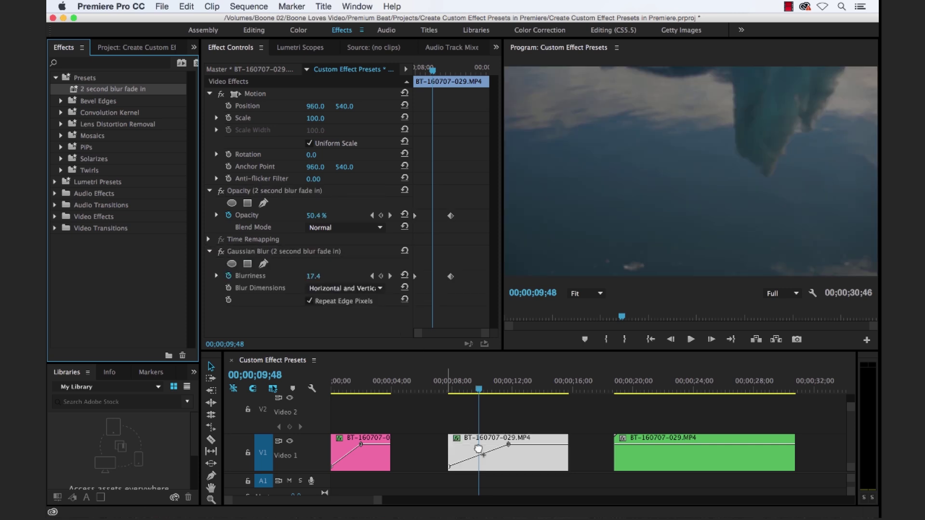
left_click(524, 422)
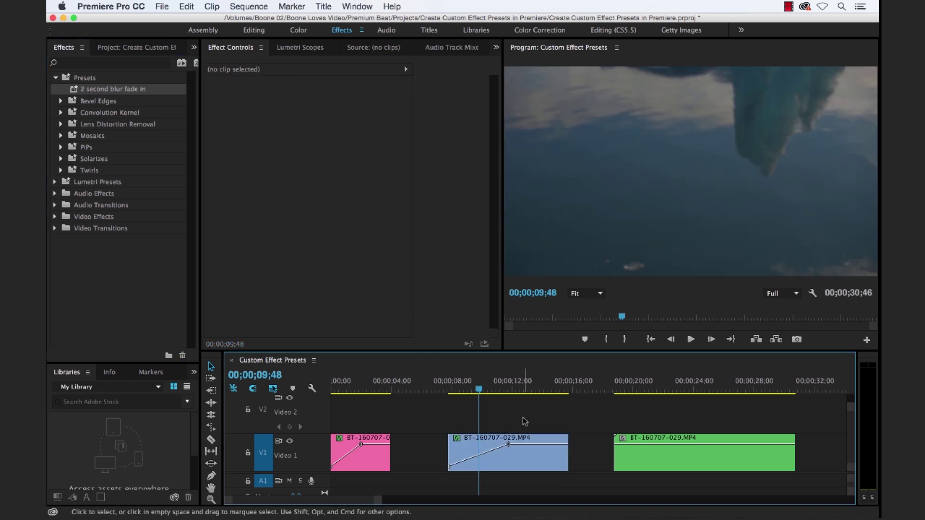
left_click_drag(481, 390, 470, 390)
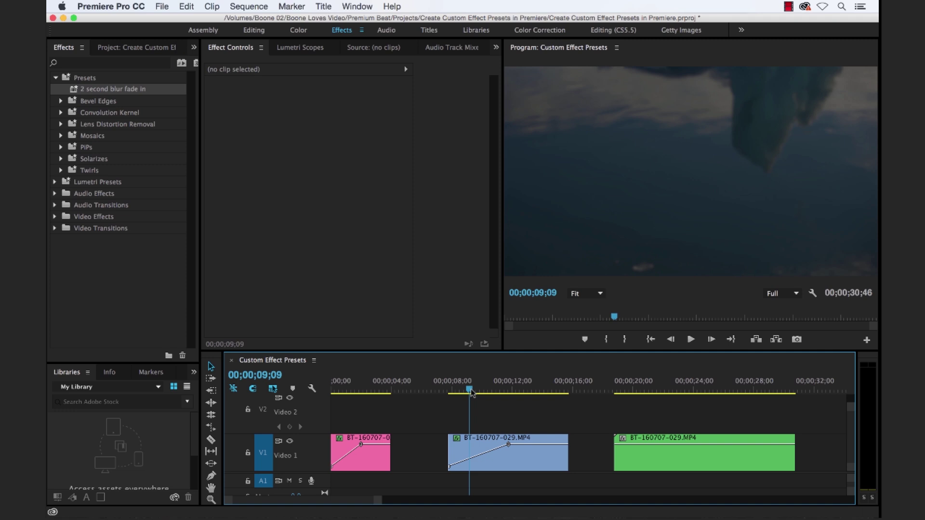
left_click(502, 461)
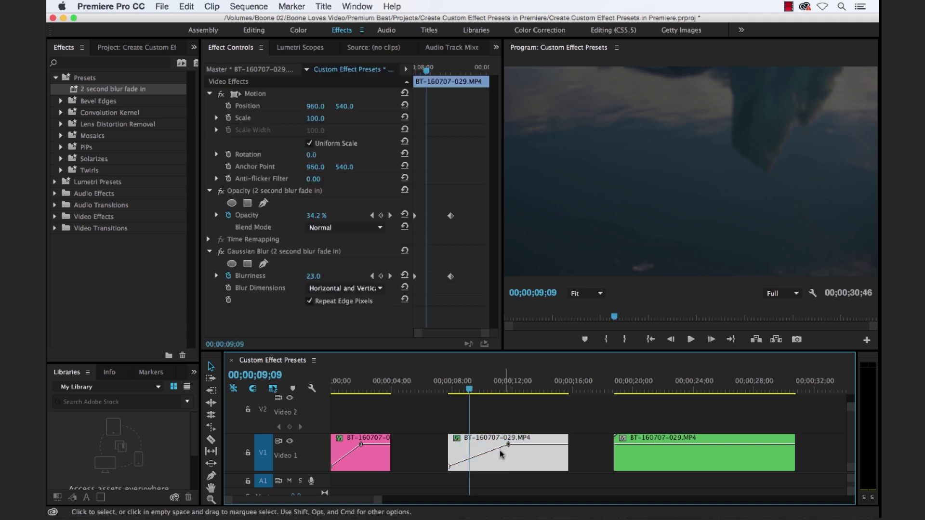
left_click_drag(474, 433, 372, 423)
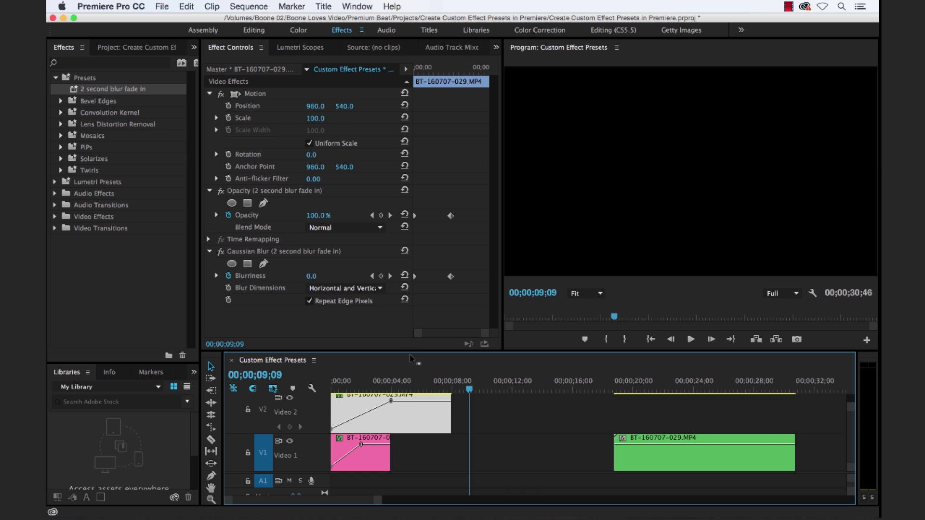
left_click_drag(410, 351, 410, 312)
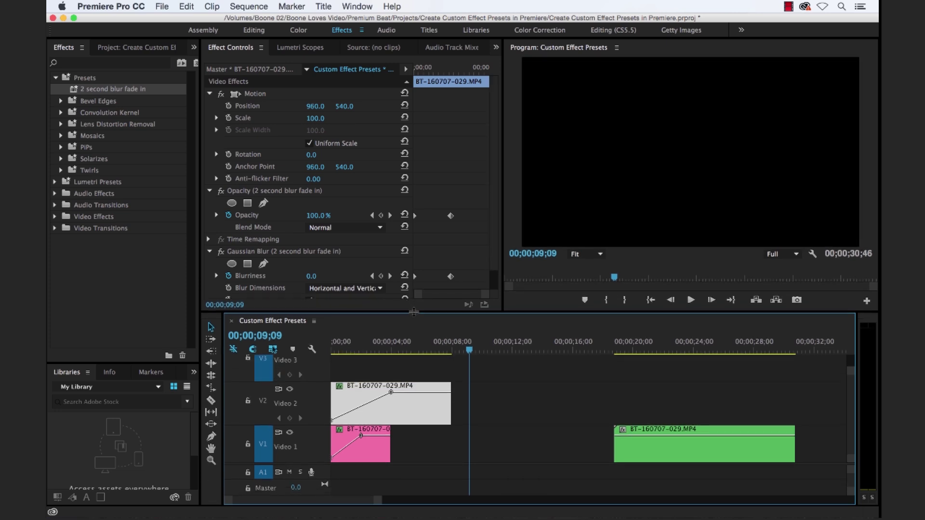
left_click(426, 370)
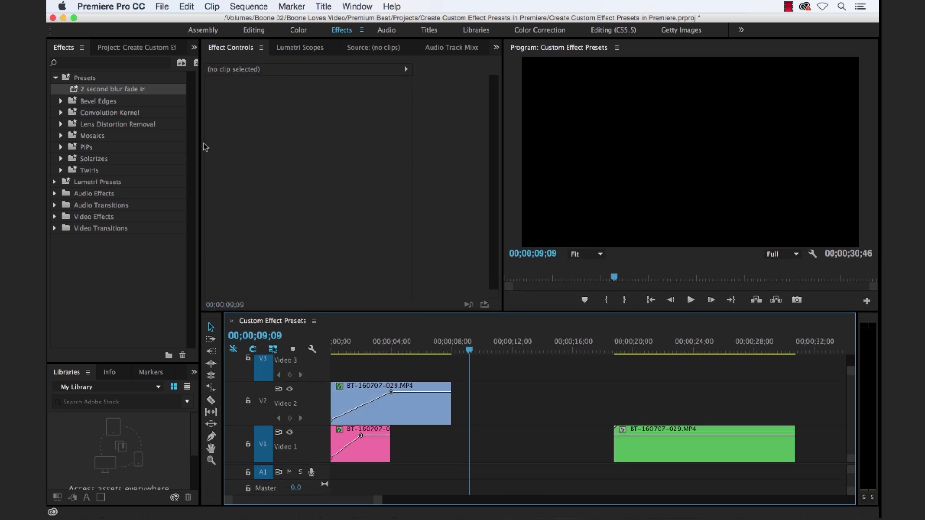
double_click(76, 90)
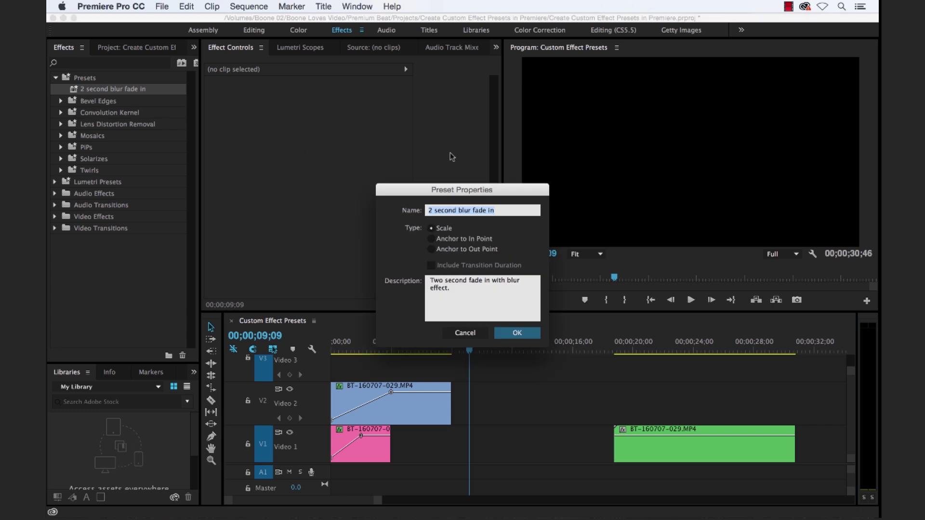
left_click_drag(514, 194, 529, 220)
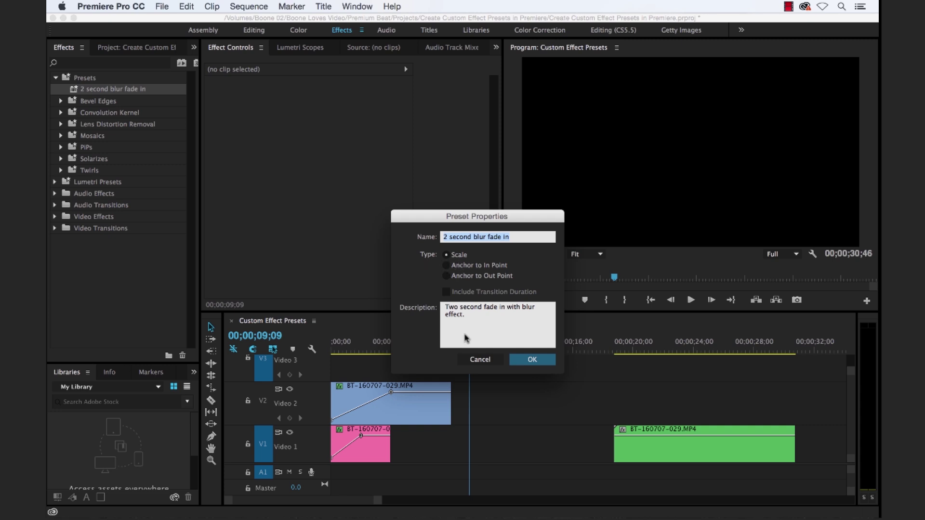
left_click(490, 360)
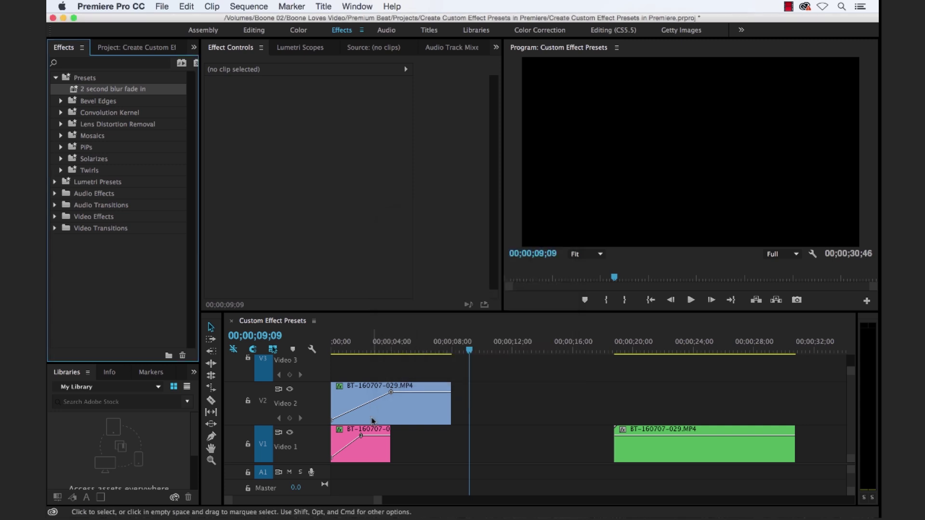
left_click(372, 458)
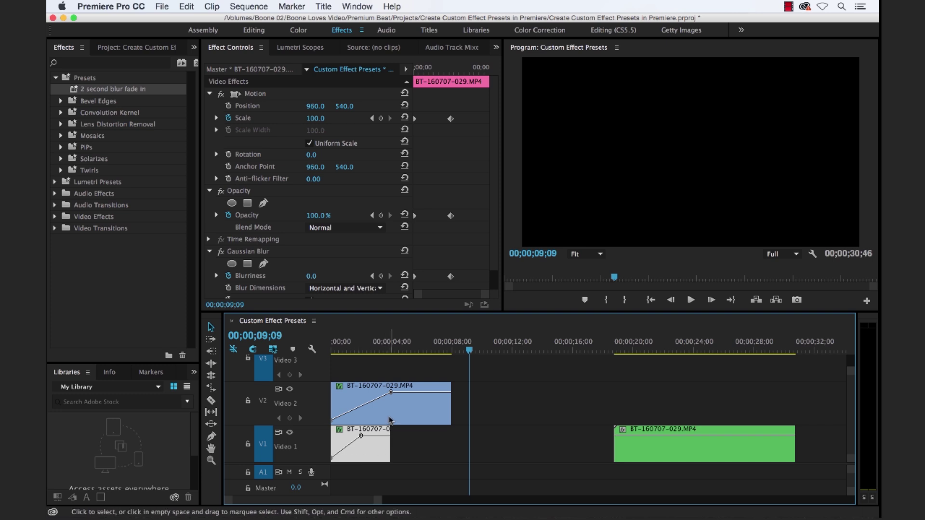
left_click(383, 441)
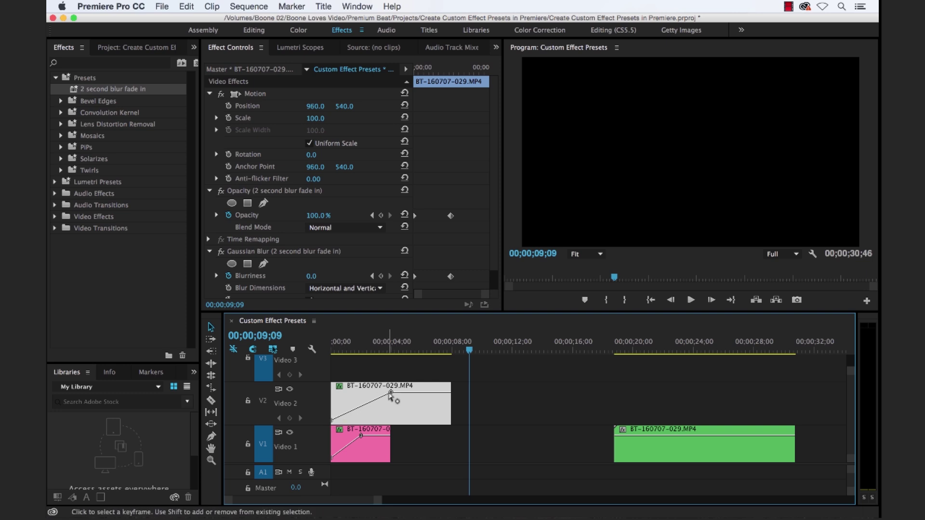
left_click(426, 372)
left_click_drag(388, 418, 495, 447)
Set the 2 second blur fade in preset to anchor to the In Point.
left_click(494, 401)
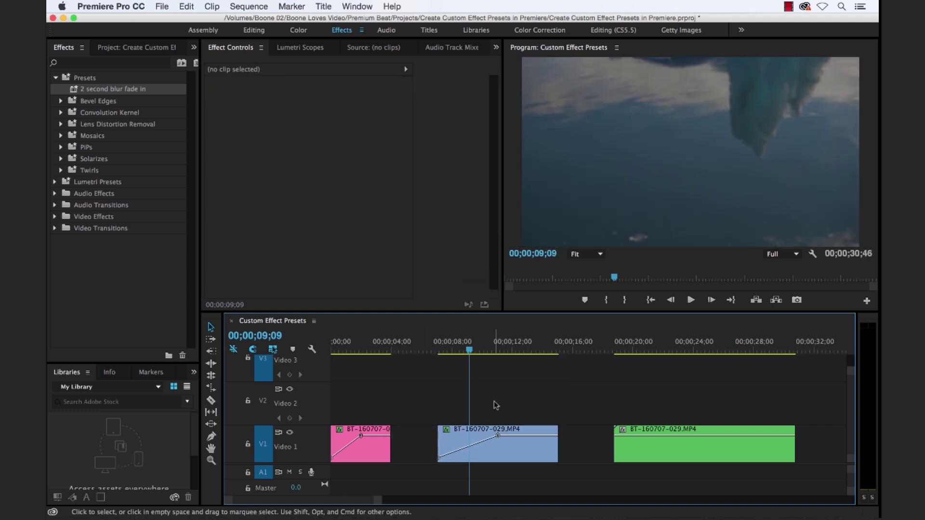
double_click(74, 90)
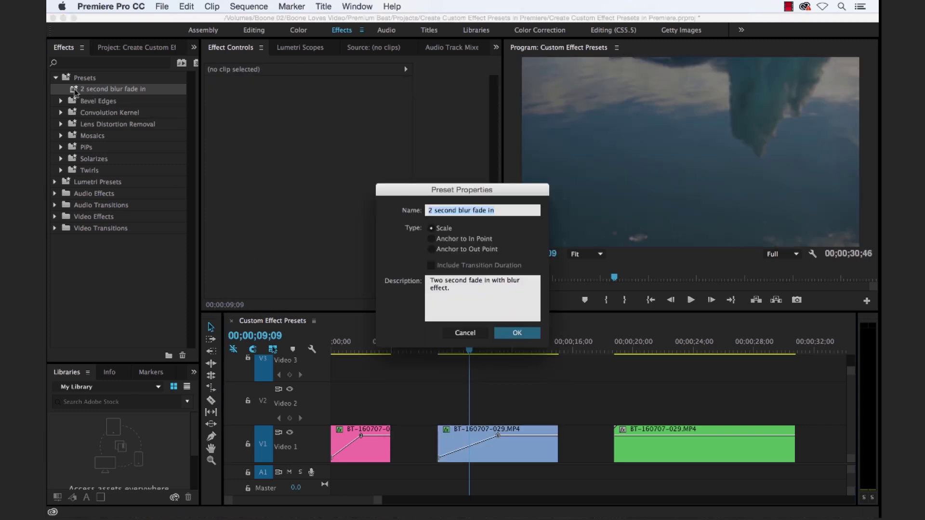
left_click(437, 241)
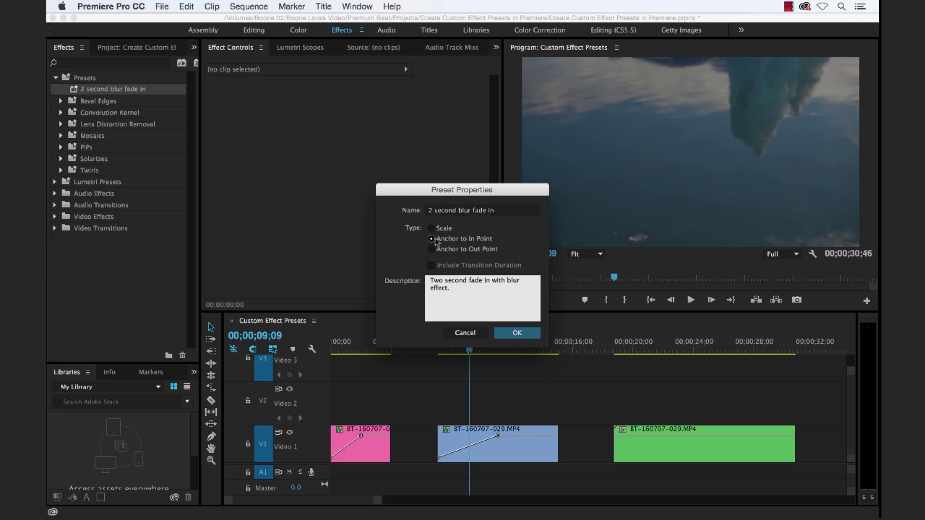
left_click(517, 333)
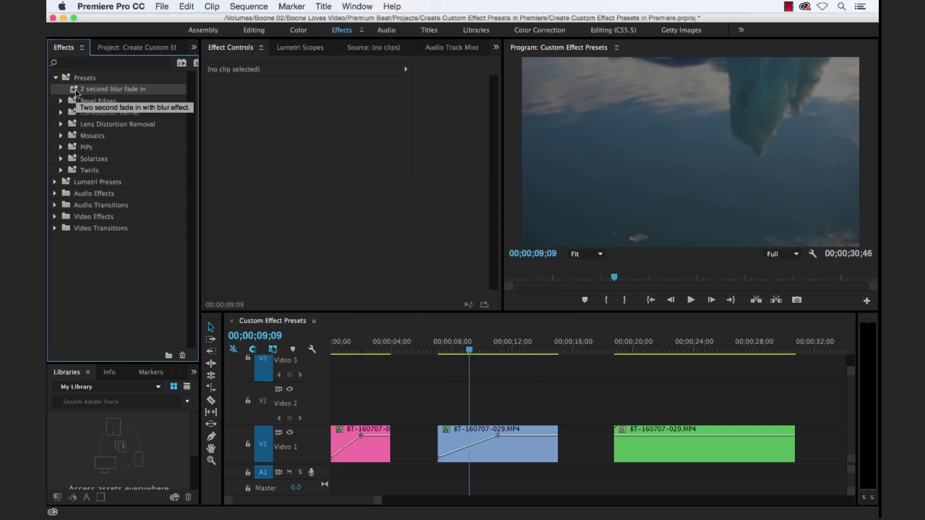
Apply the preset to the green clip and play back its fade-in.
left_click_drag(76, 93, 642, 437)
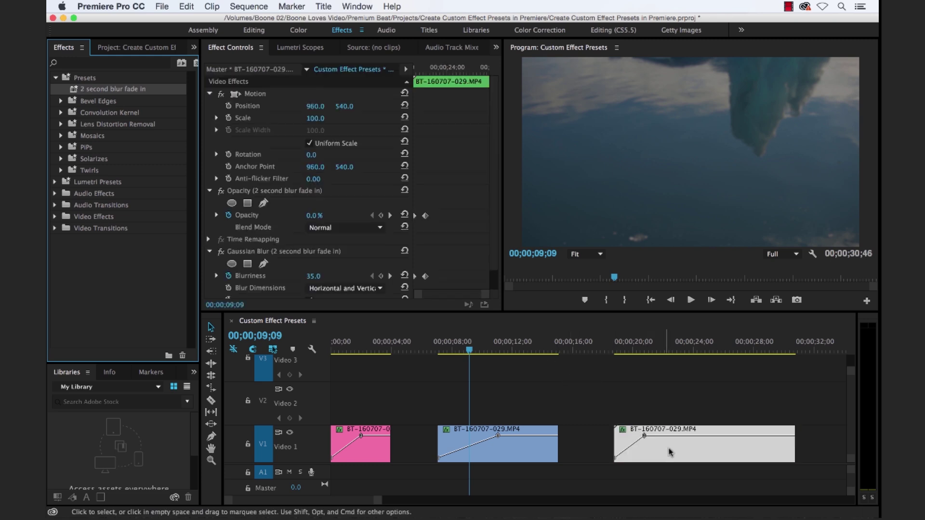
left_click(615, 347)
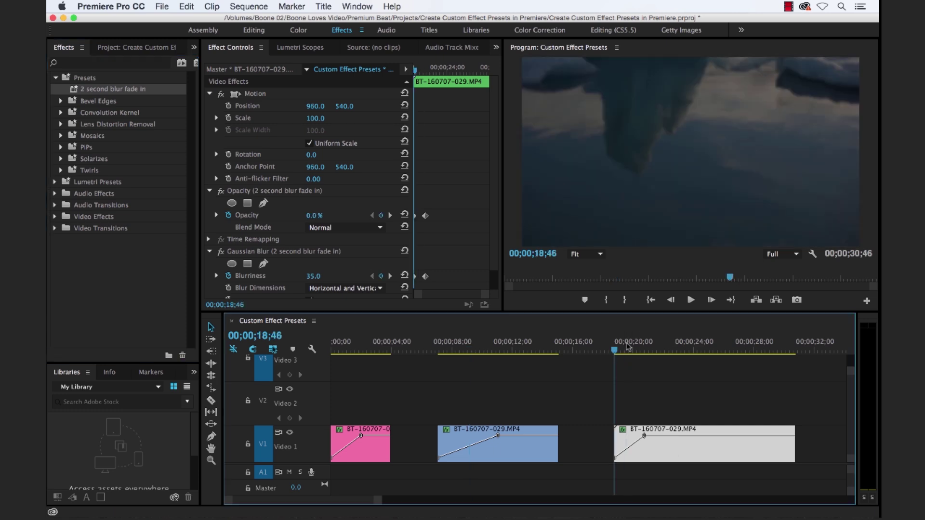
key("space")
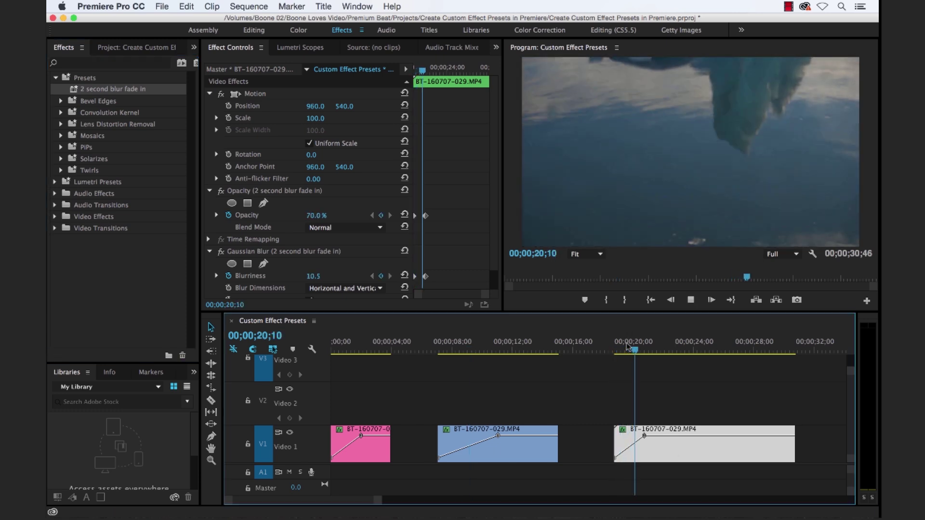
key("space")
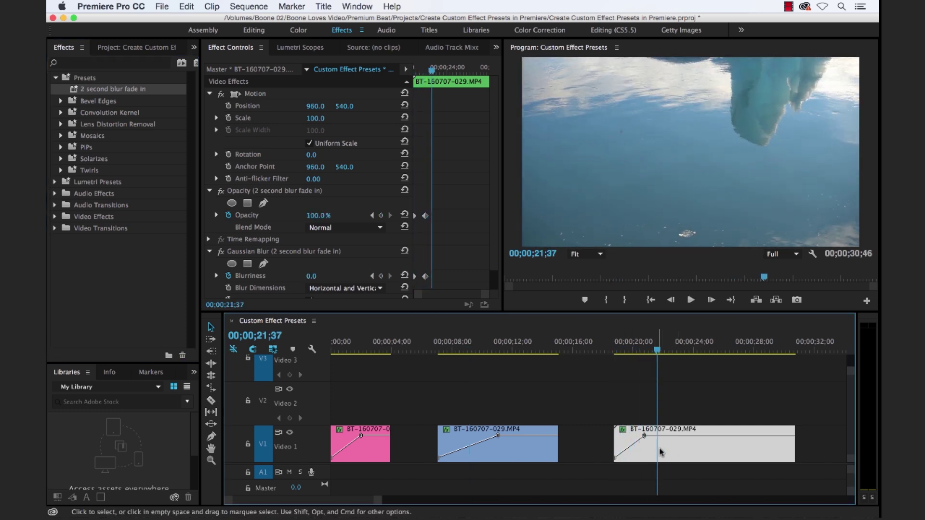
Move the green clip to Video 2 at the start, then onto Video 1 near 24 seconds.
left_click_drag(648, 446, 378, 398)
left_click(363, 340)
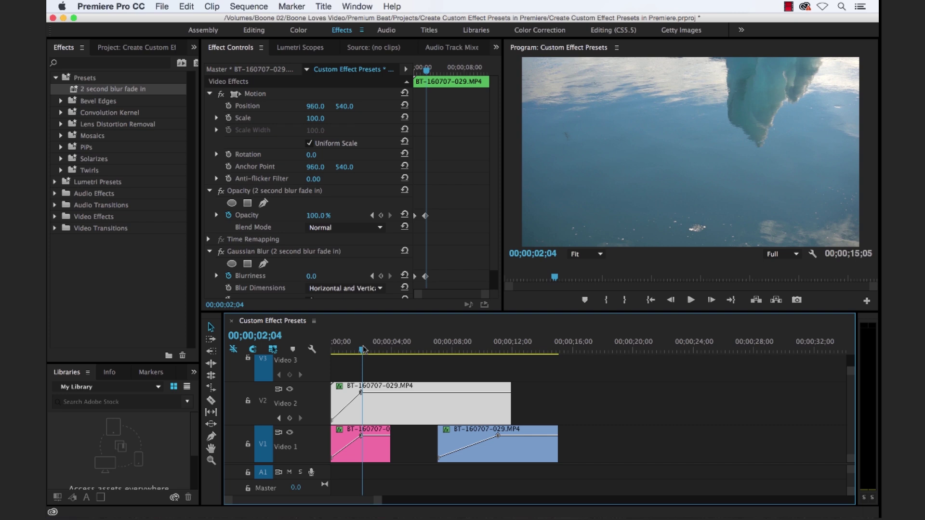
left_click_drag(365, 349, 361, 350)
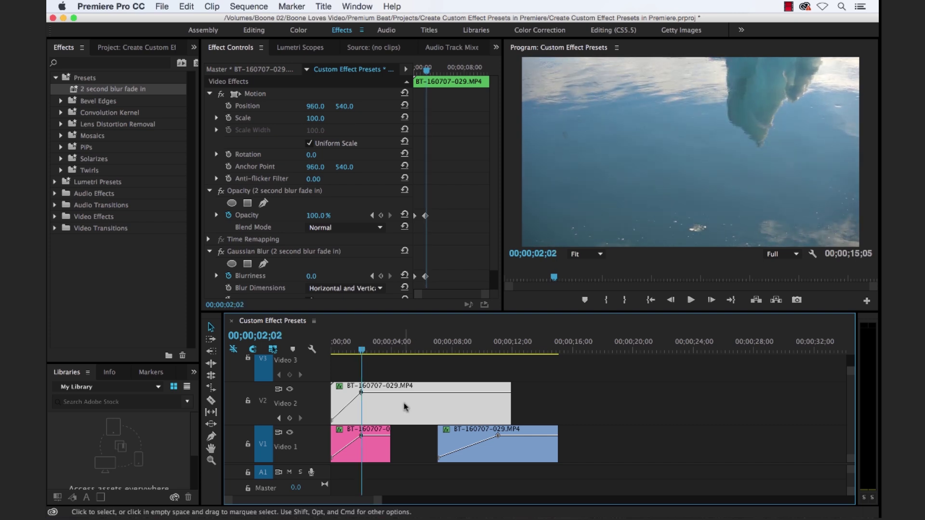
left_click_drag(404, 407, 691, 451)
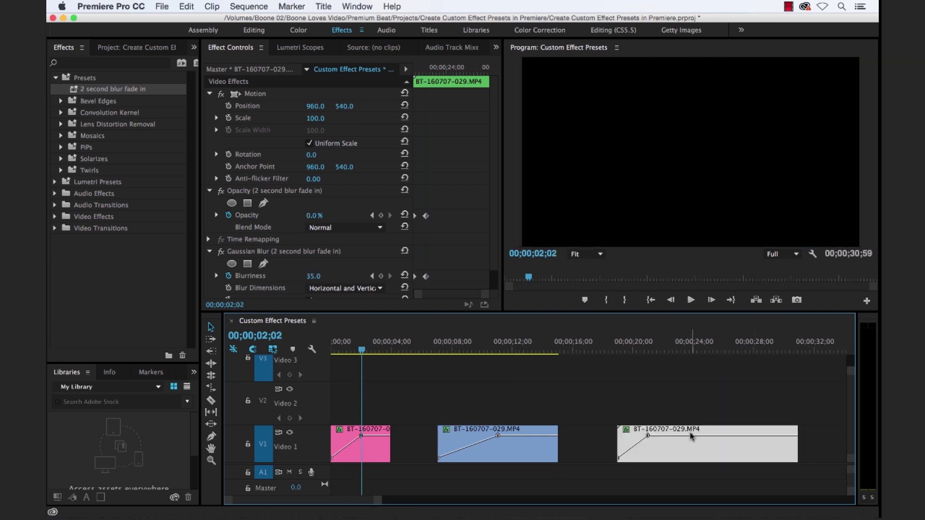
Change the preset's anchor to Out Point and inspect the first clip's keyframes.
double_click(75, 90)
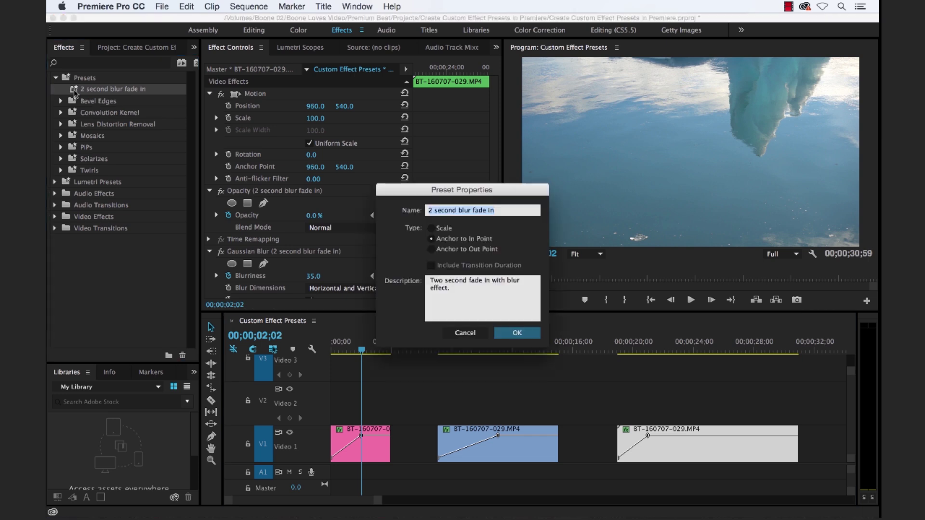
left_click(441, 251)
left_click(517, 335)
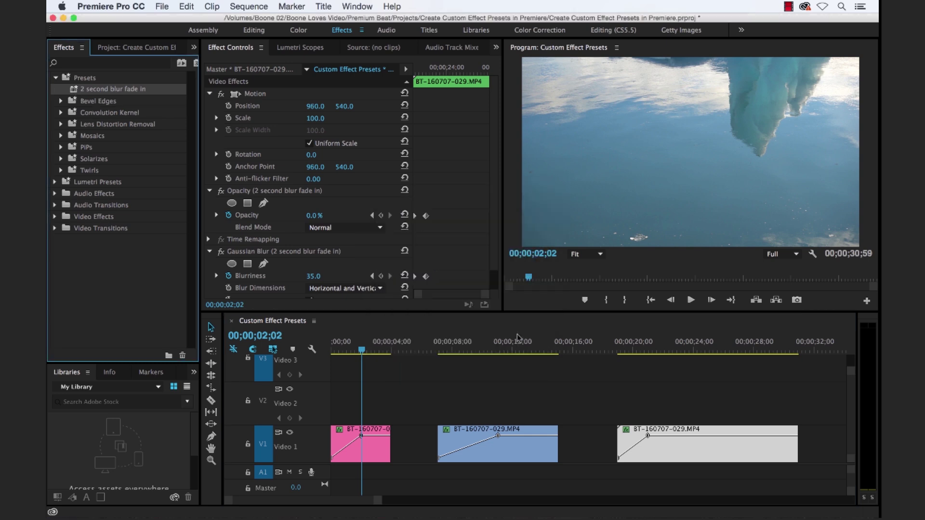
left_click(371, 453)
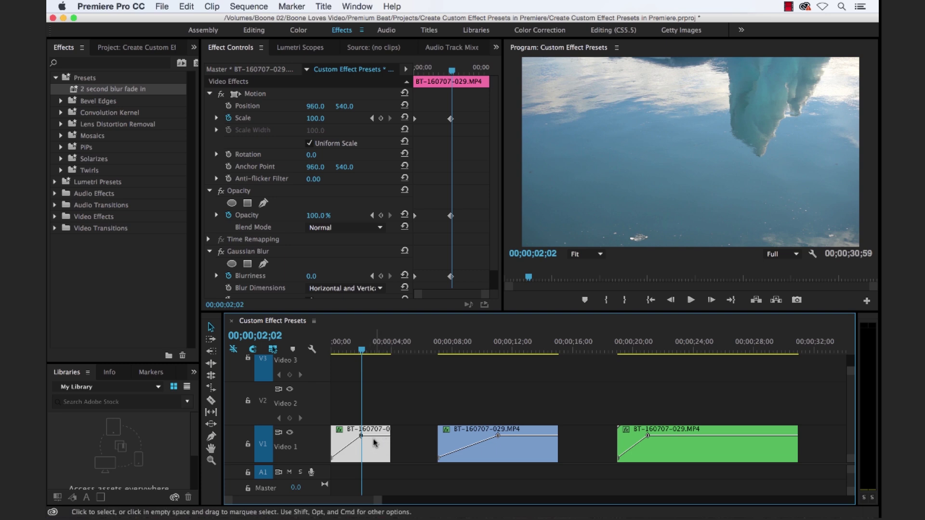
Remove the effect attributes from the third Video 1 clip.
left_click(704, 452)
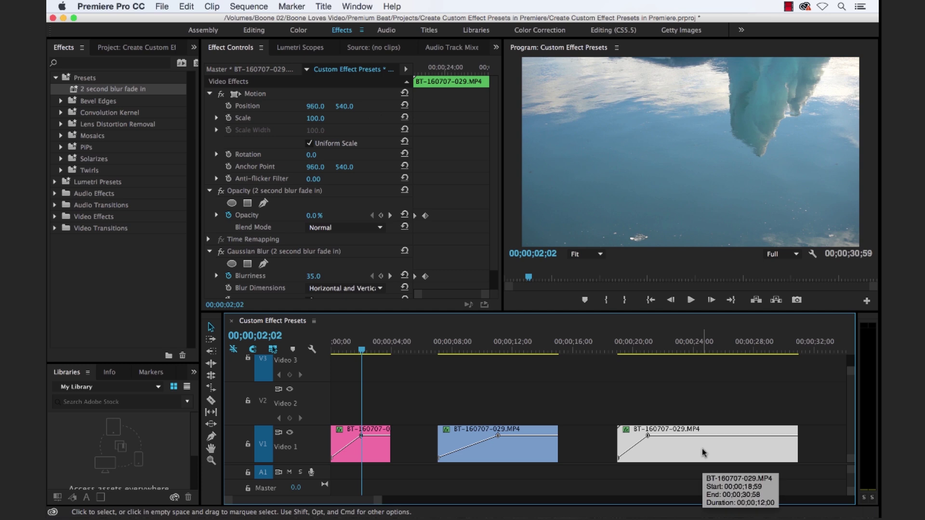
right_click(703, 452)
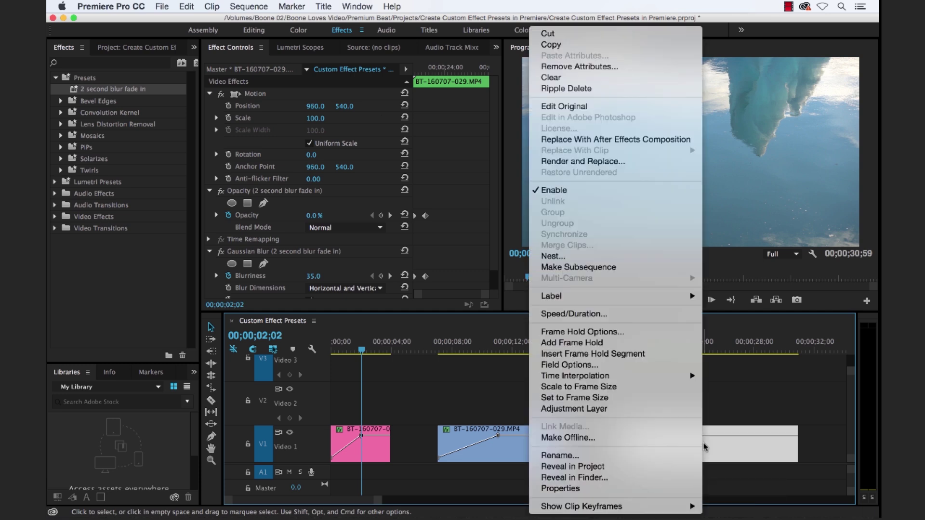
left_click(564, 67)
left_click(532, 409)
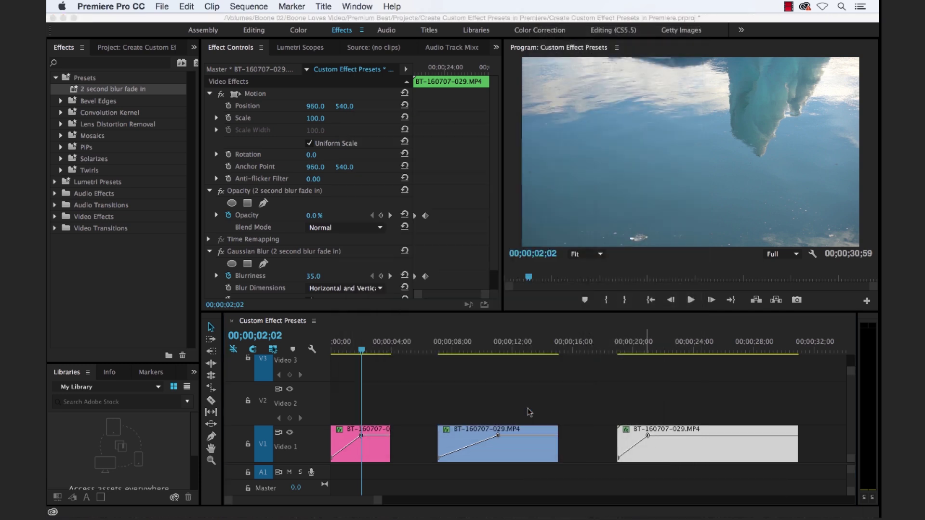
Reapply the out-point-anchored preset to the third Video 1 clip.
double_click(76, 89)
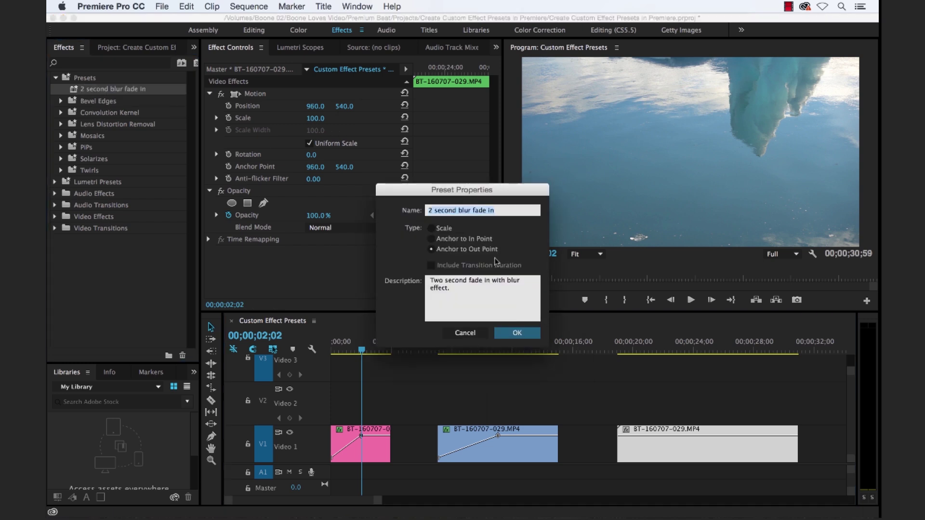
left_click(510, 338)
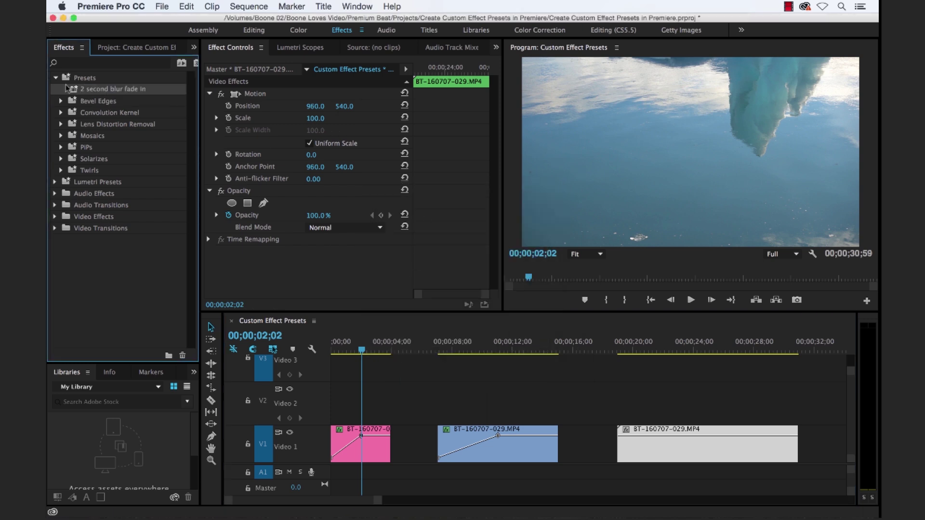
left_click_drag(69, 90, 693, 440)
left_click(776, 408)
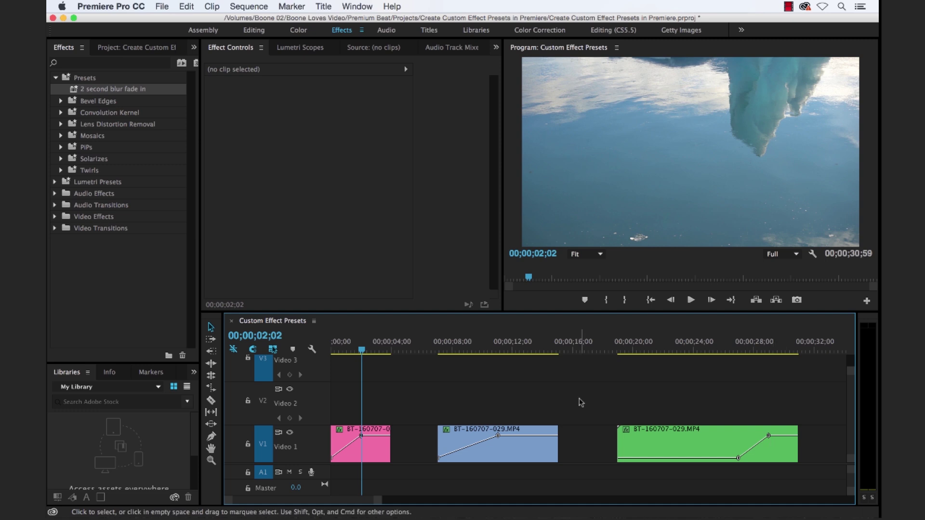
Create a new presets bin under Presets, named for the user's transitions.
double_click(74, 91)
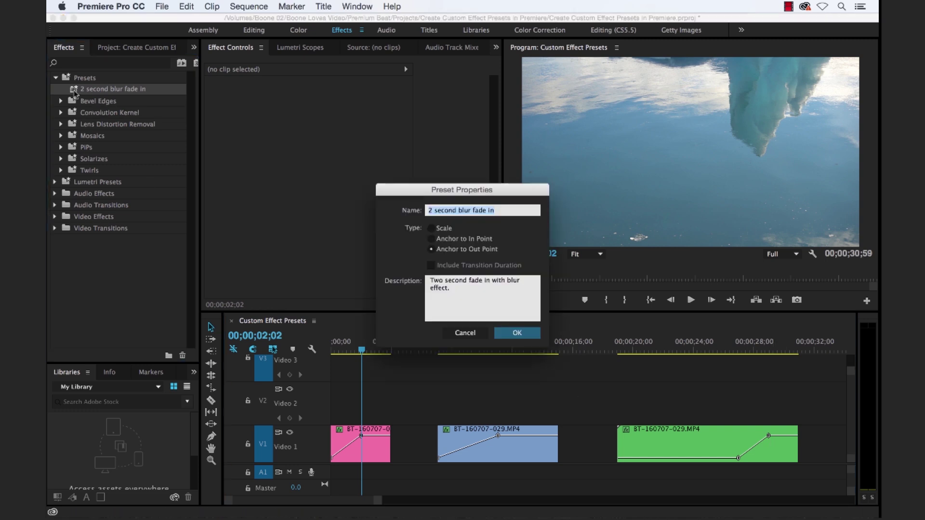
left_click(516, 337)
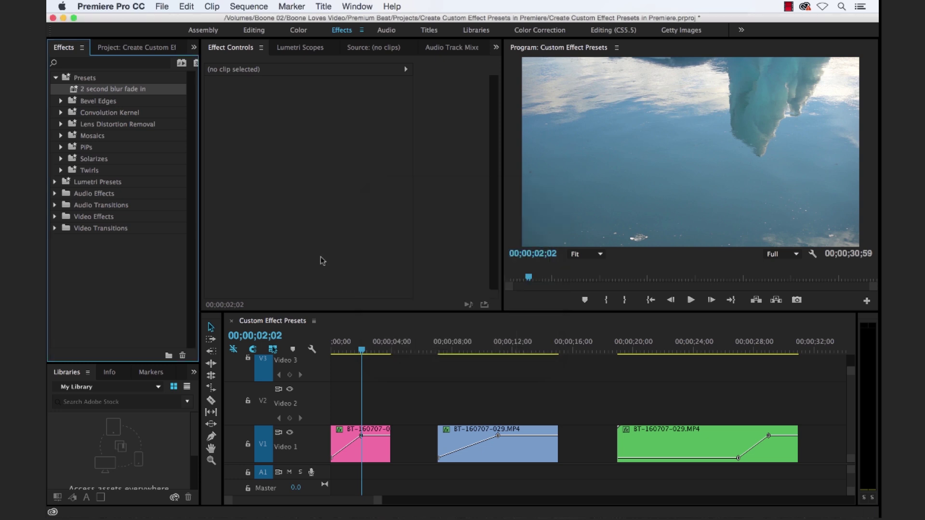
left_click(68, 80)
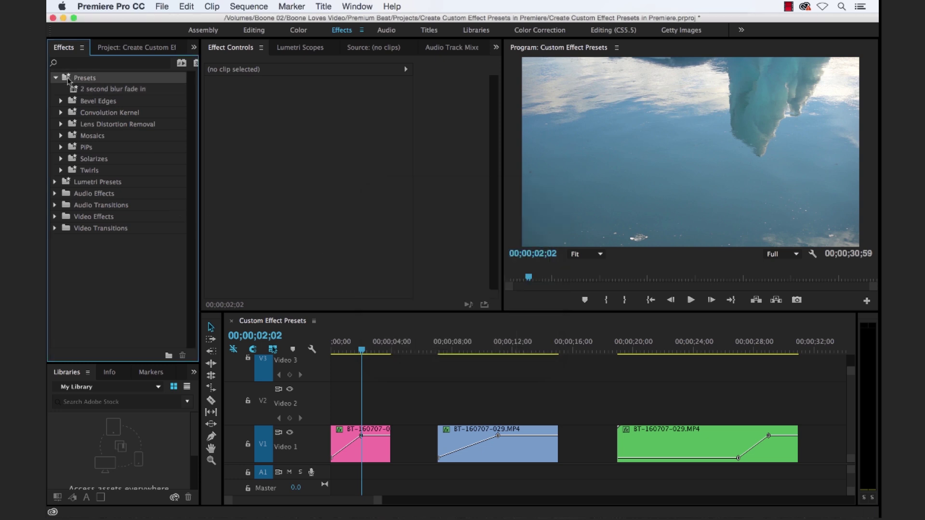
right_click(68, 80)
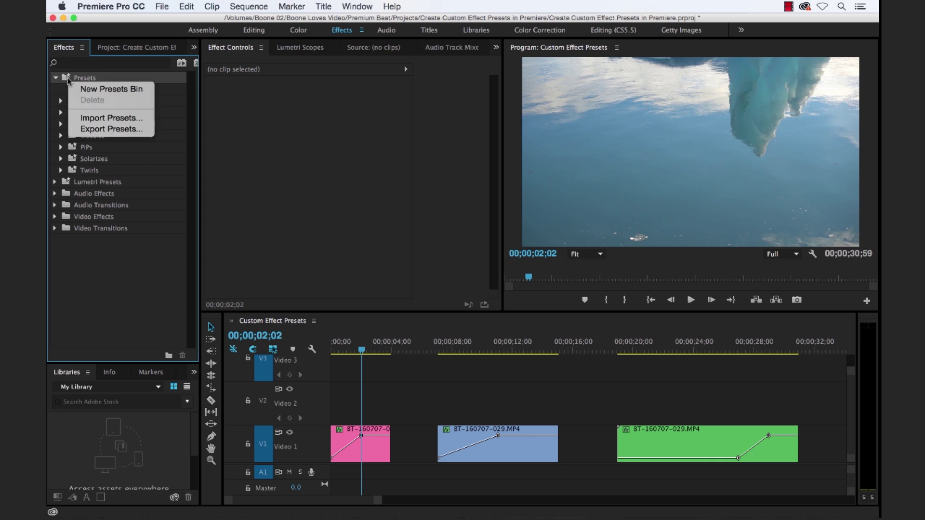
left_click(110, 89)
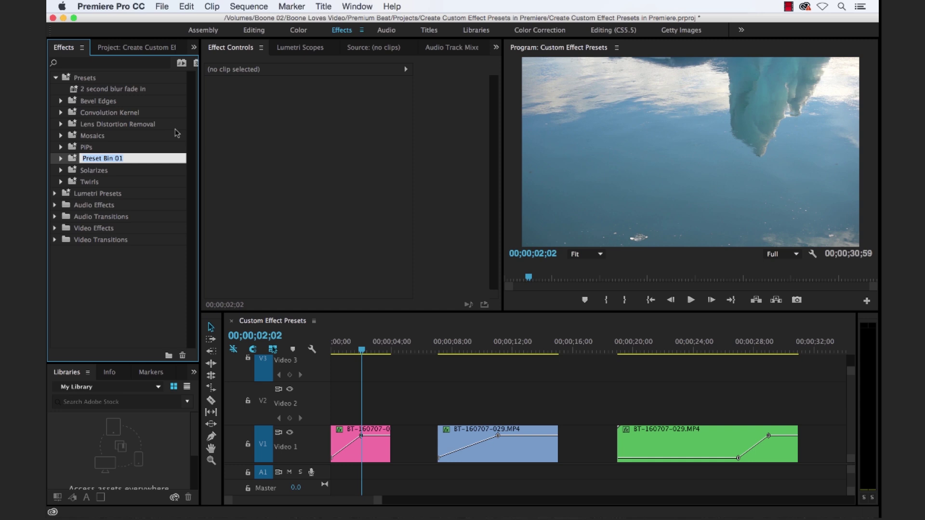
type("Boone's Transitions")
key("Return")
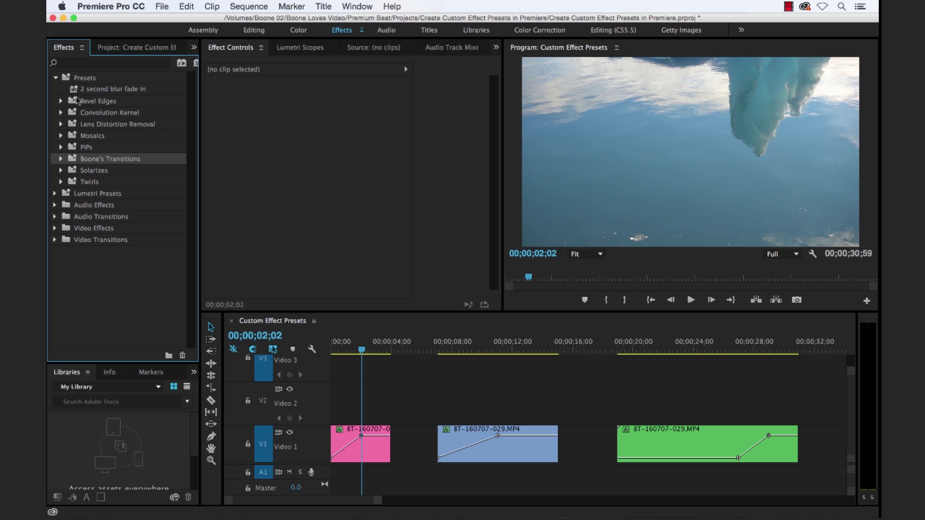
Move the 2 second blur fade in preset into the new bin and select it there.
left_click_drag(74, 90, 85, 159)
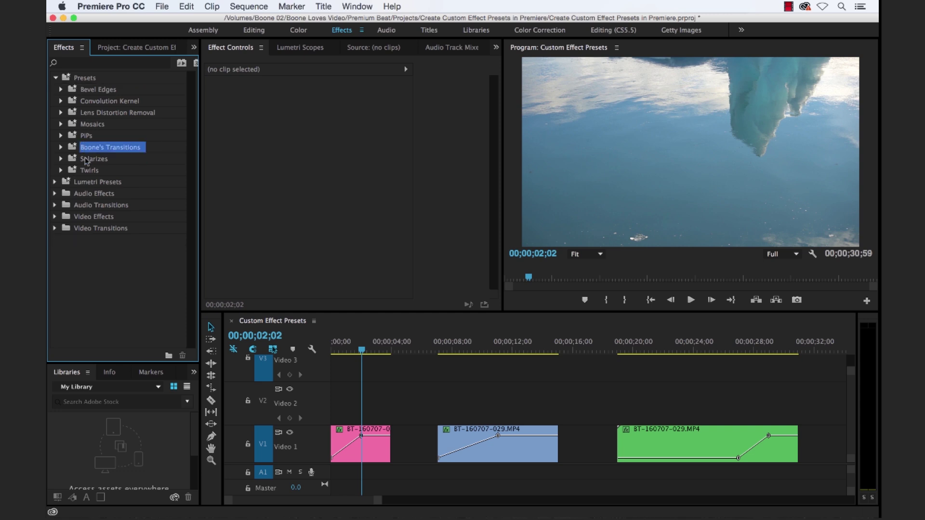
left_click(61, 148)
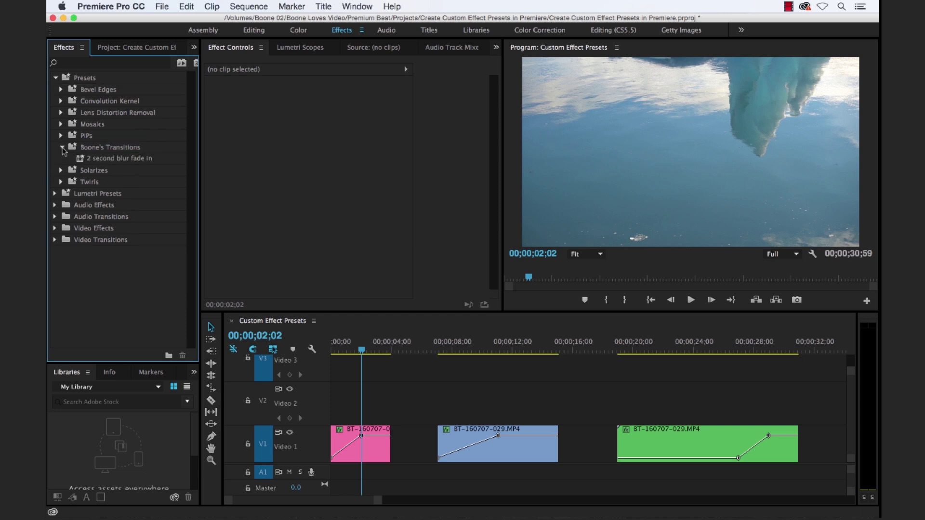
left_click(117, 160)
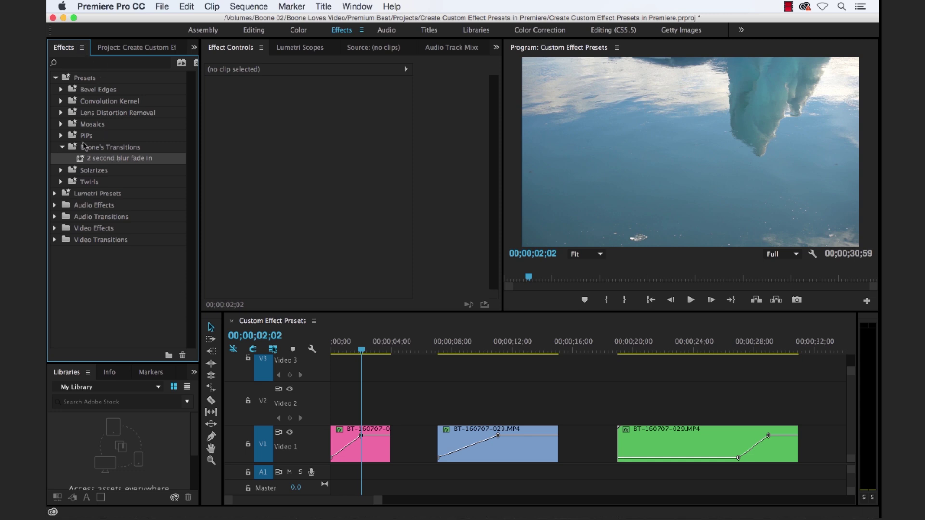
left_click(83, 48)
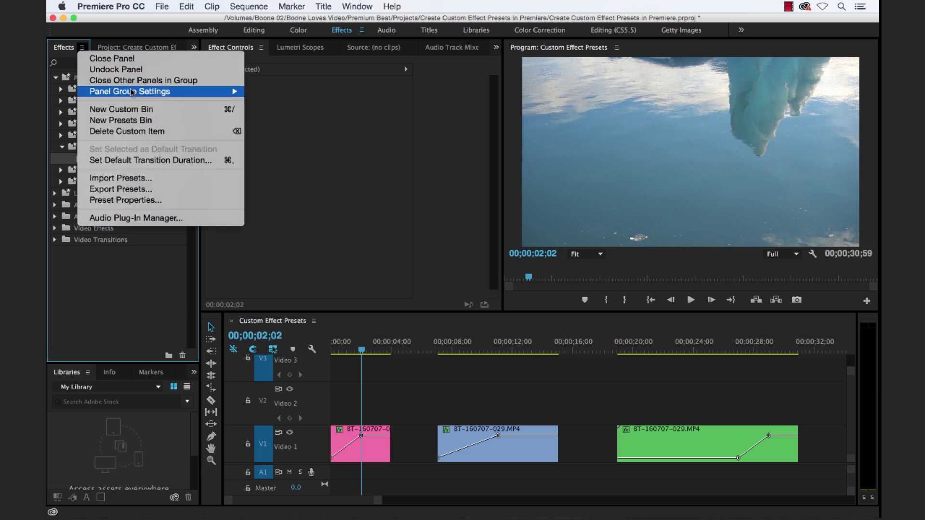
Export the preset as a .prfpset file into a newly created transitions folder on the Desktop.
left_click(121, 190)
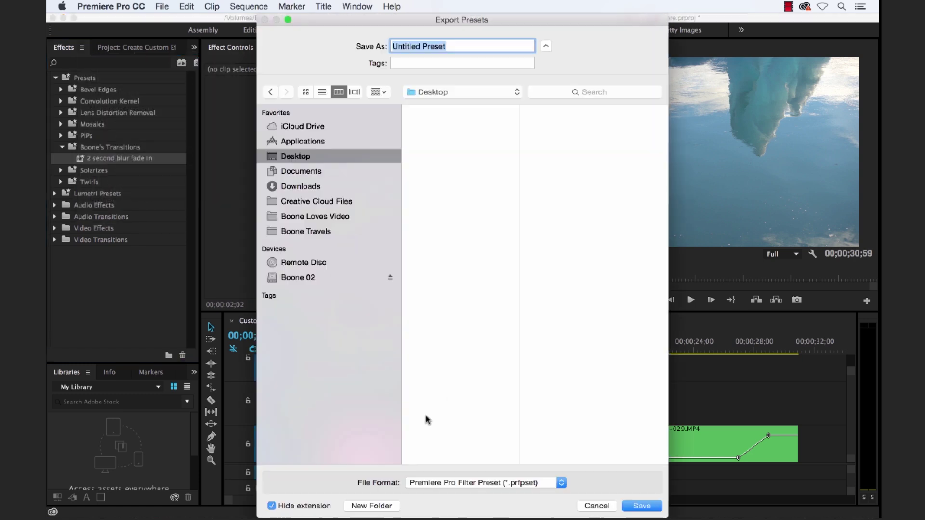
left_click(381, 505)
type("Boone's ")
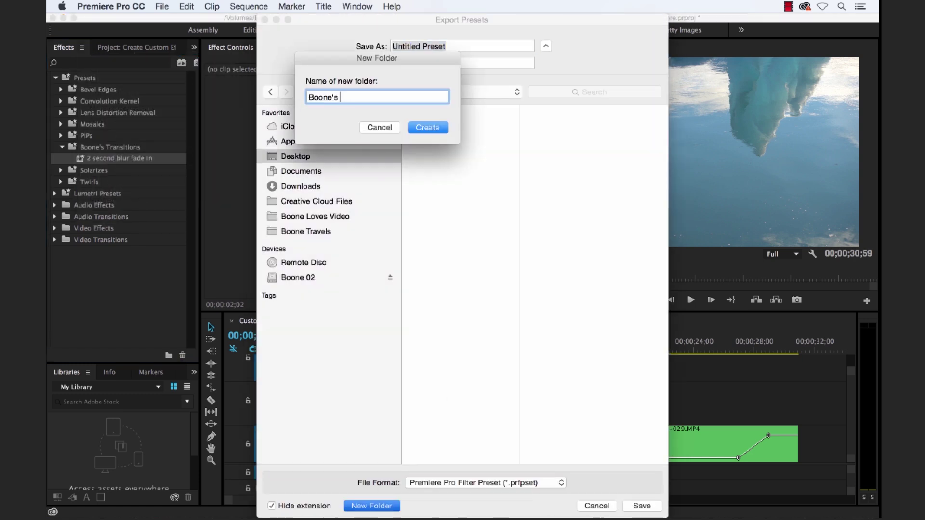
type("Transitions")
key("Return")
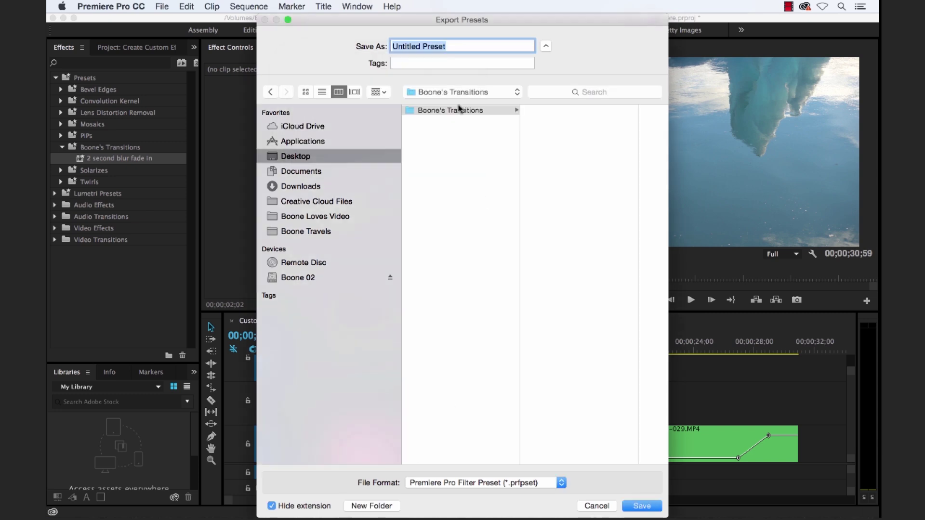
type("2seco")
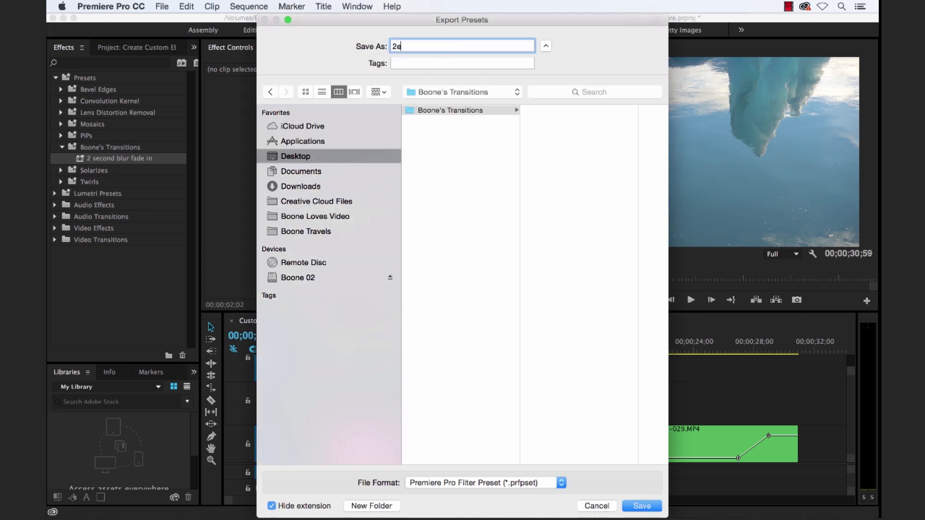
type("ndblurfadein")
key("Return")
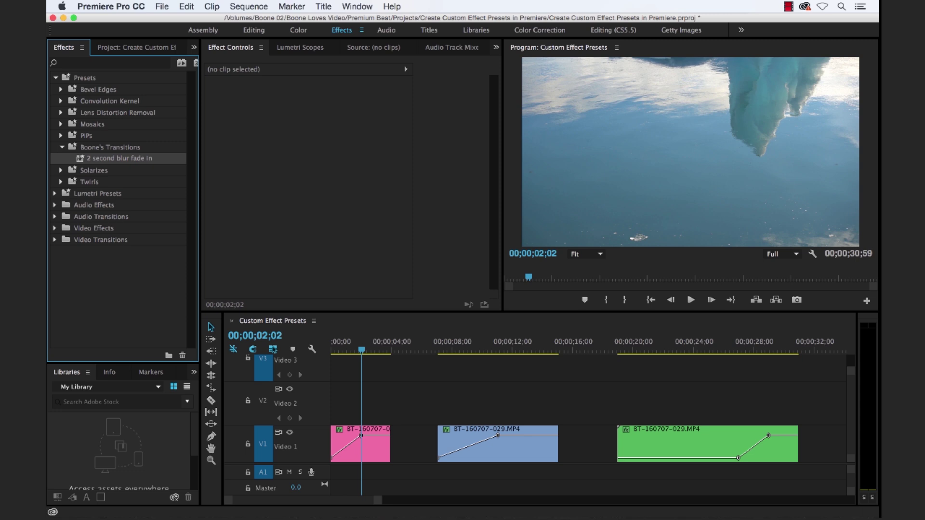
Import 2secondblurfadein.prfpset from the Desktop transitions folder via Import Presets.
left_click(82, 48)
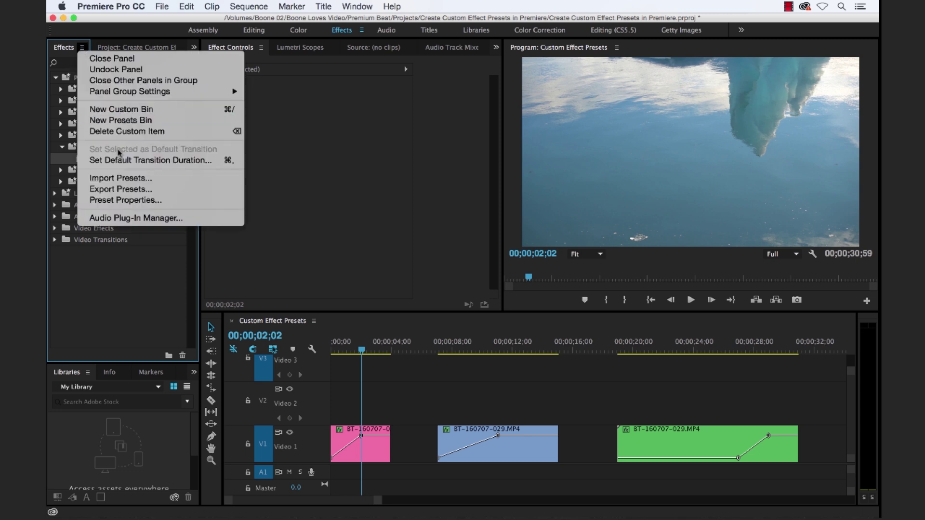
left_click(125, 181)
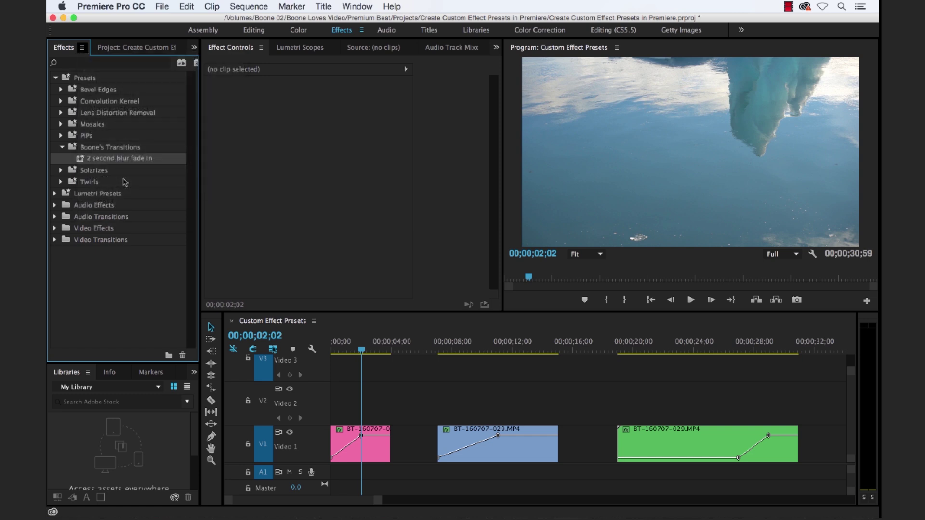
left_click(402, 68)
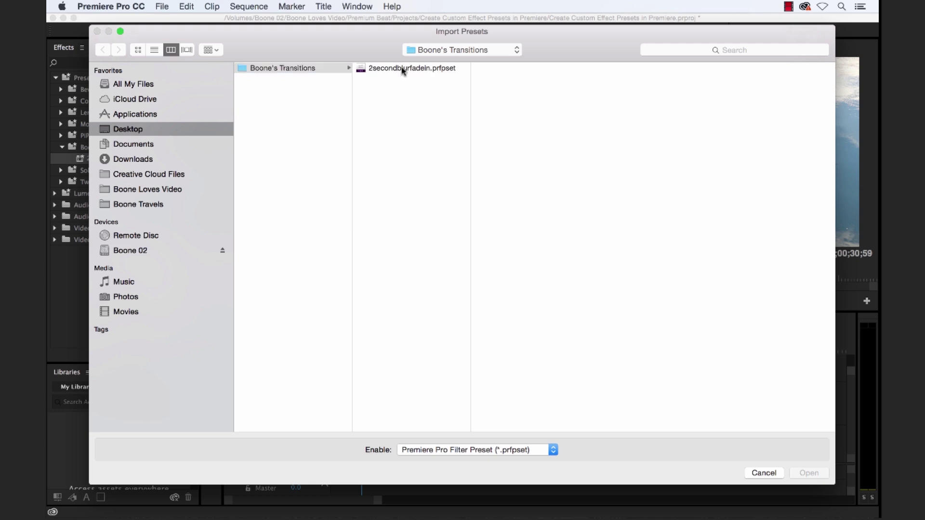
left_click(771, 473)
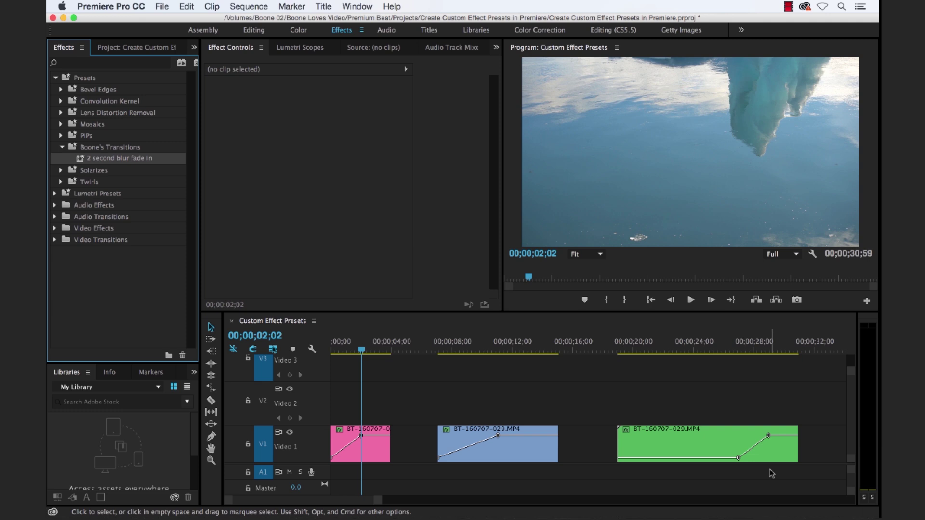